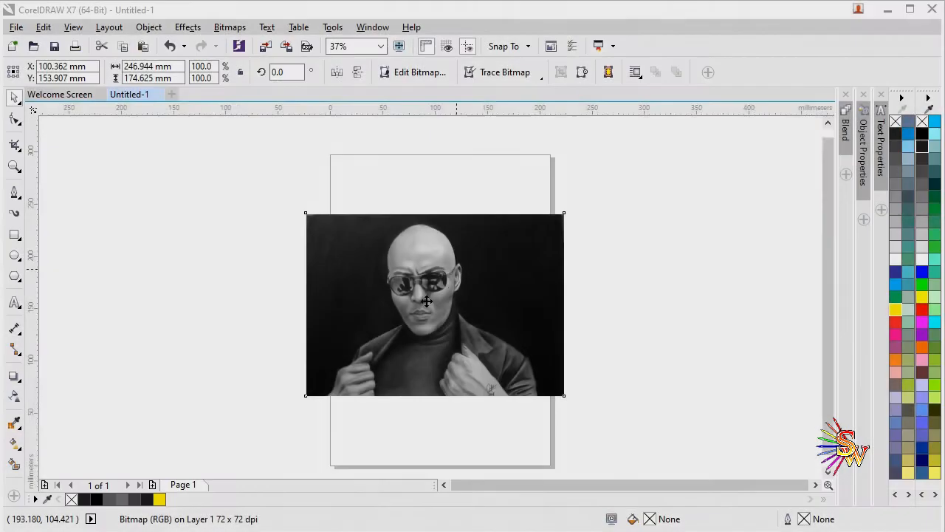
left_click(427, 301)
scroll(427, 300, "down", 3)
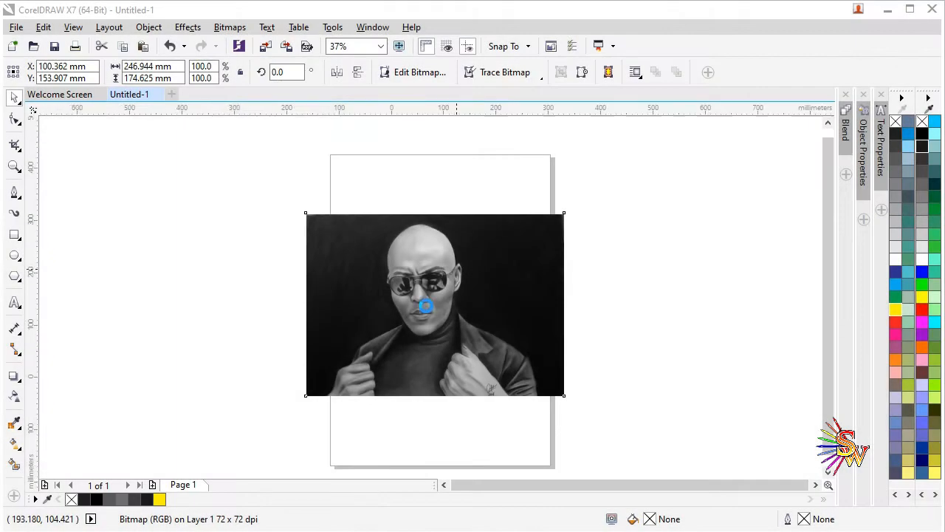
scroll(437, 301, "up", 2)
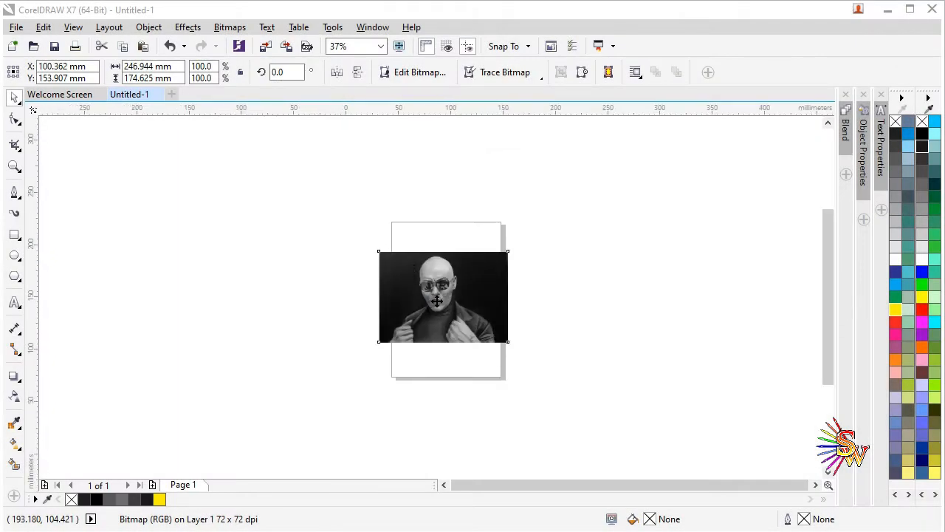
scroll(434, 300, "up", 2)
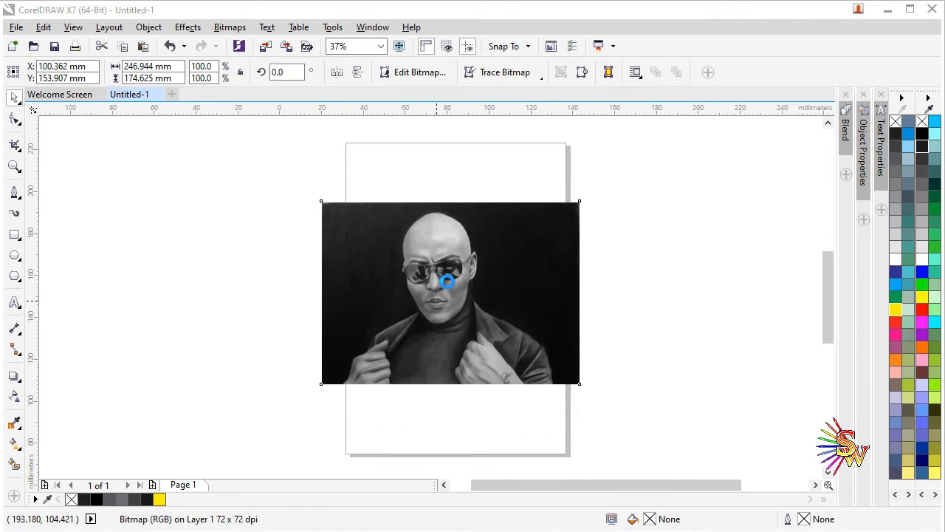
scroll(438, 289, "down", 2)
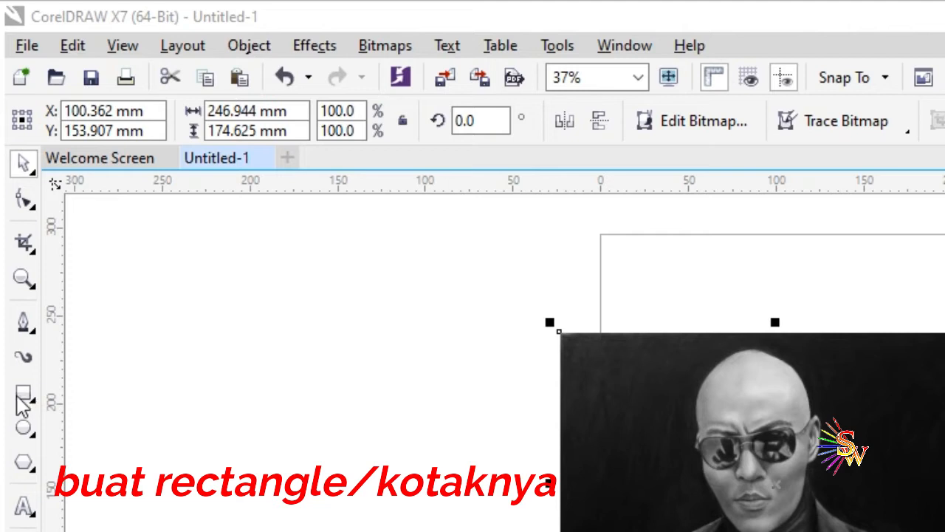
- Draw a 246.944 × 174.625 mm rectangle exactly covering the photo and fill it with near-black #1A1A1A
left_click(26, 401)
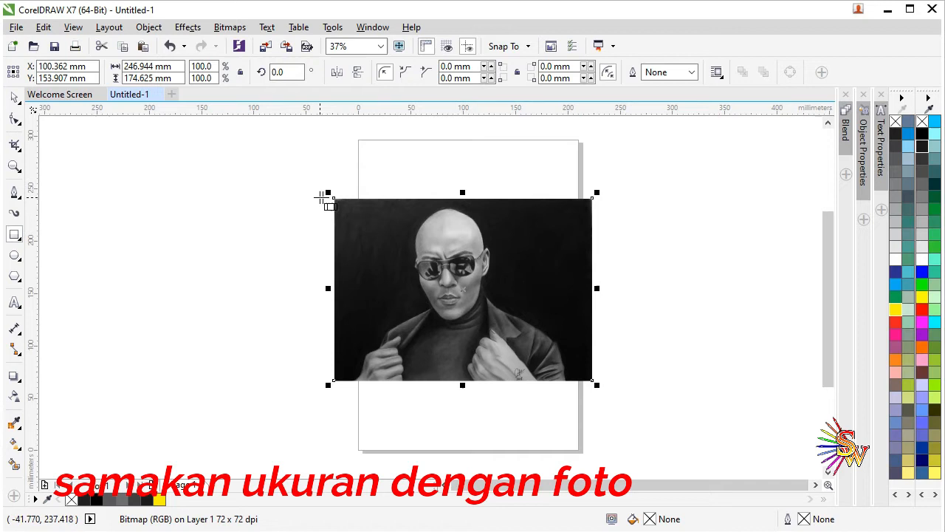
left_click_drag(333, 197, 592, 380)
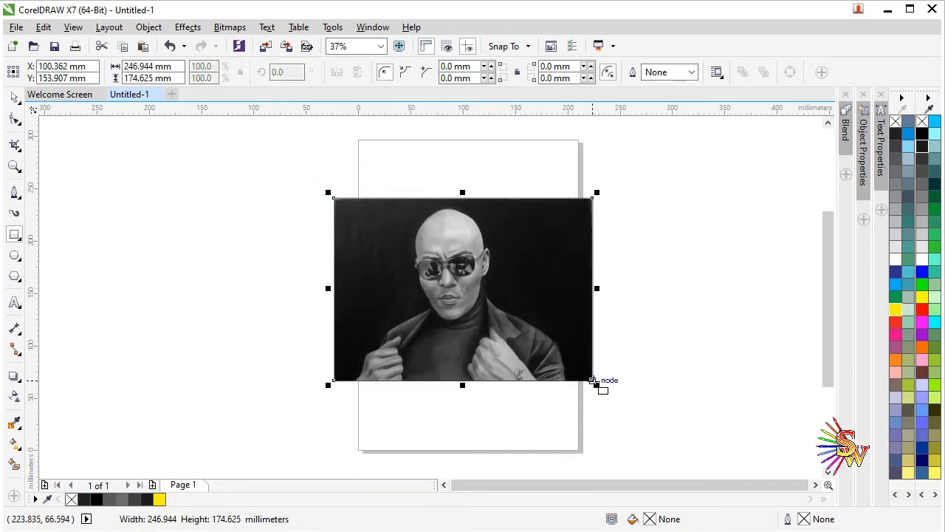
left_click(15, 99)
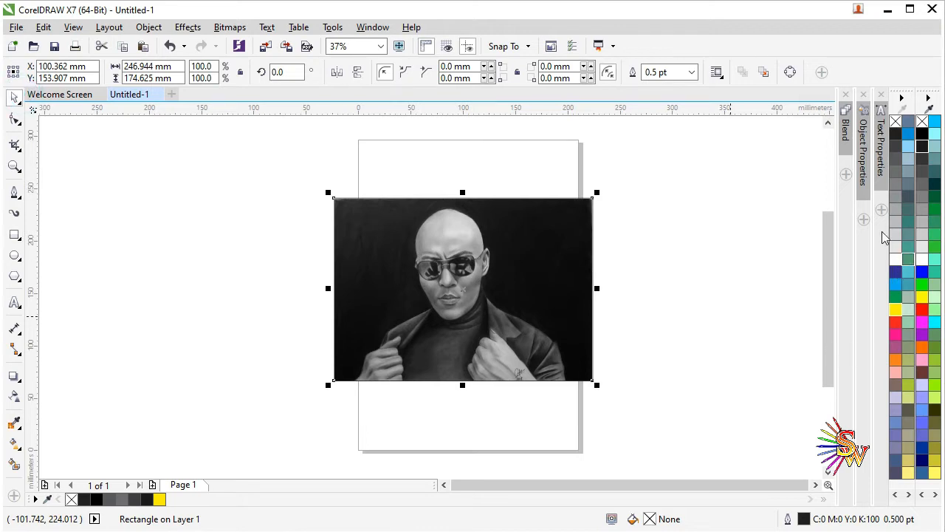
left_click(925, 145)
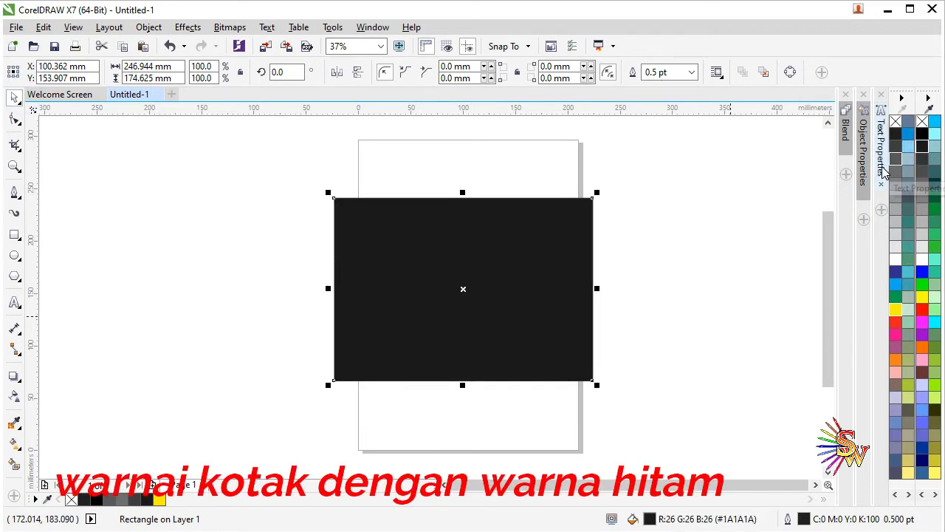
- Place the photo in front of the dark rectangle and set its transparency merge mode to Multiply
left_click(655, 240)
left_click(562, 285)
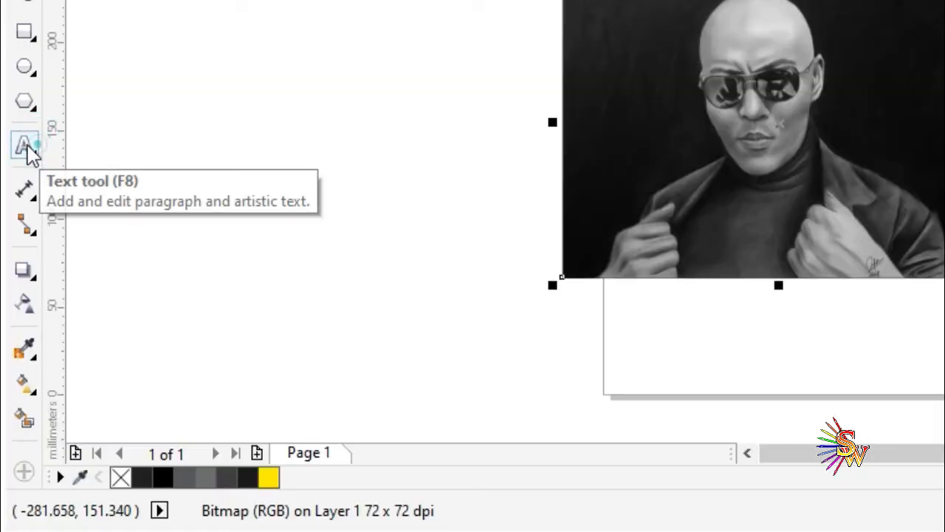
left_click(25, 148)
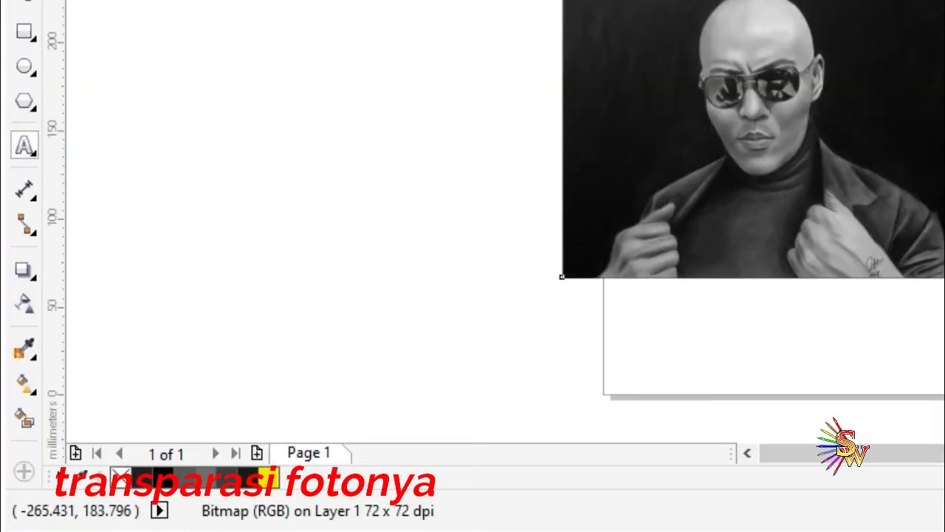
key("space")
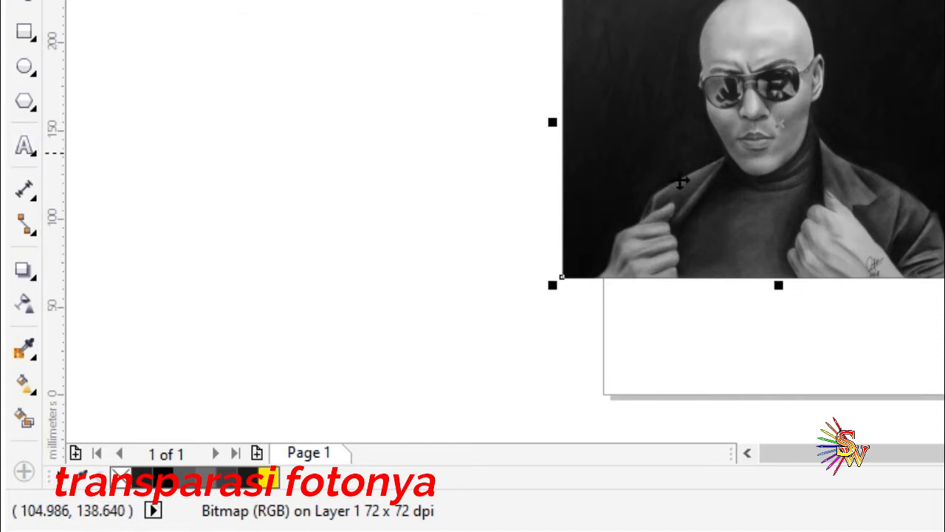
left_click(25, 308)
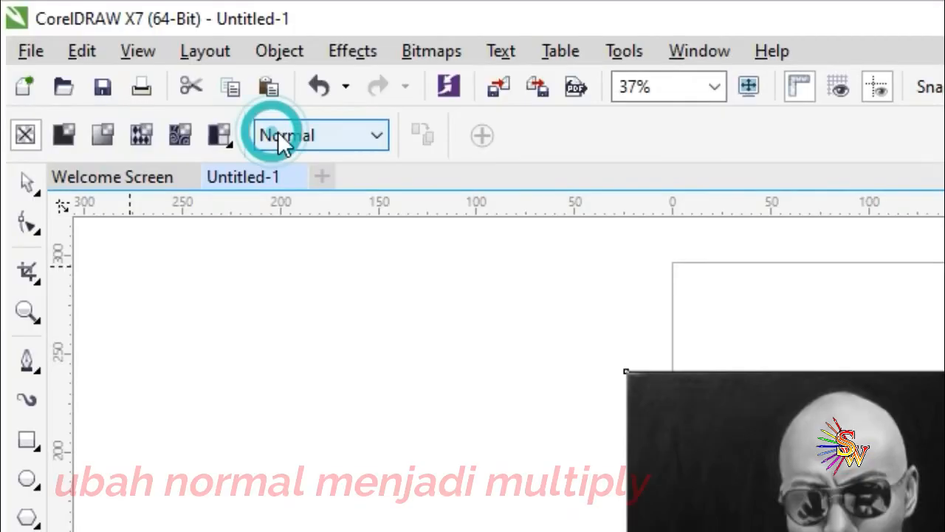
left_click(148, 76)
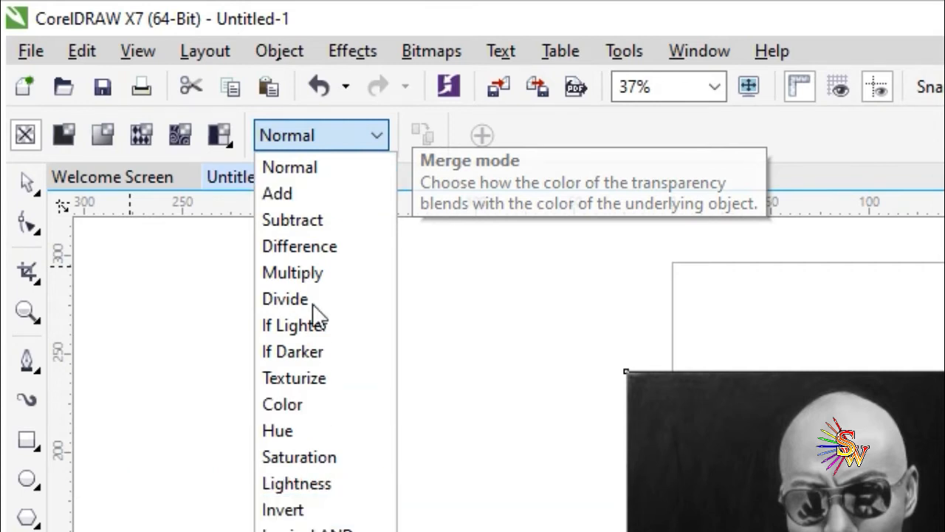
left_click(307, 272)
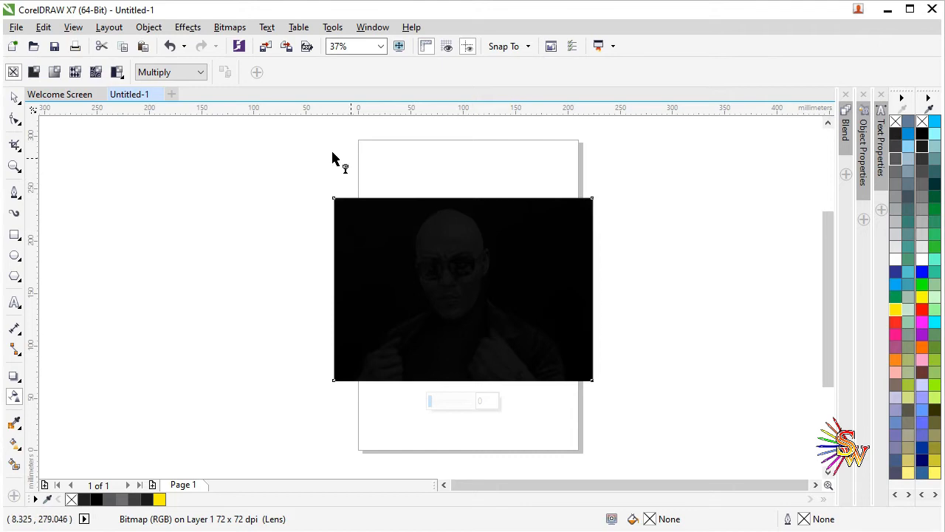
- Try the Subtract and Divide merge modes on the photo and return it to Multiply
left_click(198, 72)
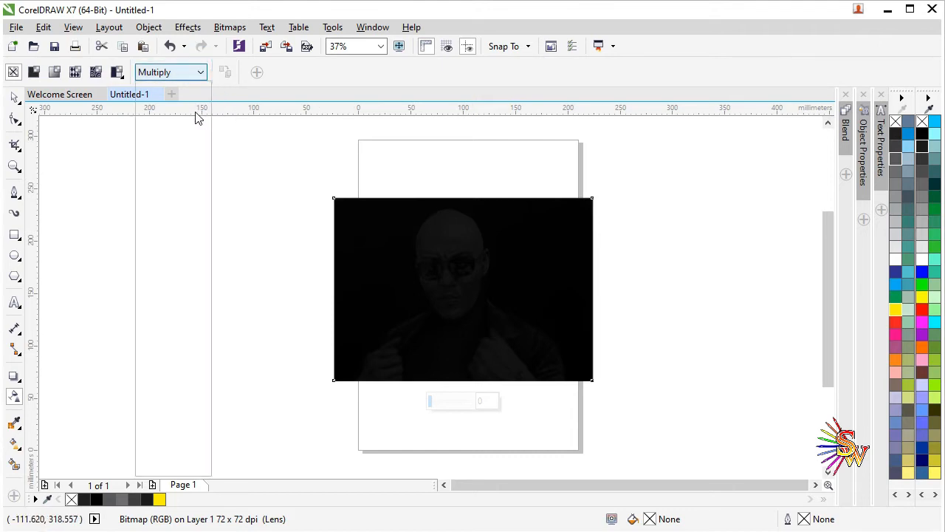
left_click(185, 118)
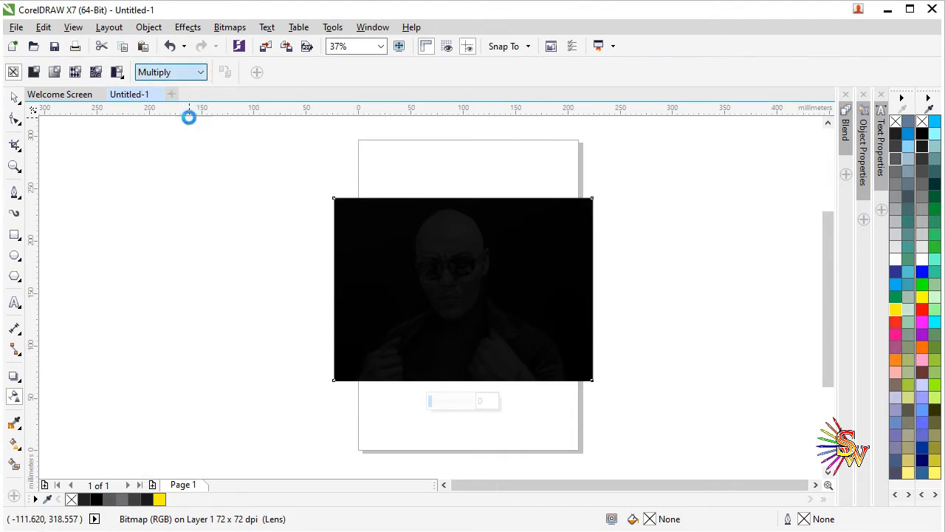
left_click(183, 72)
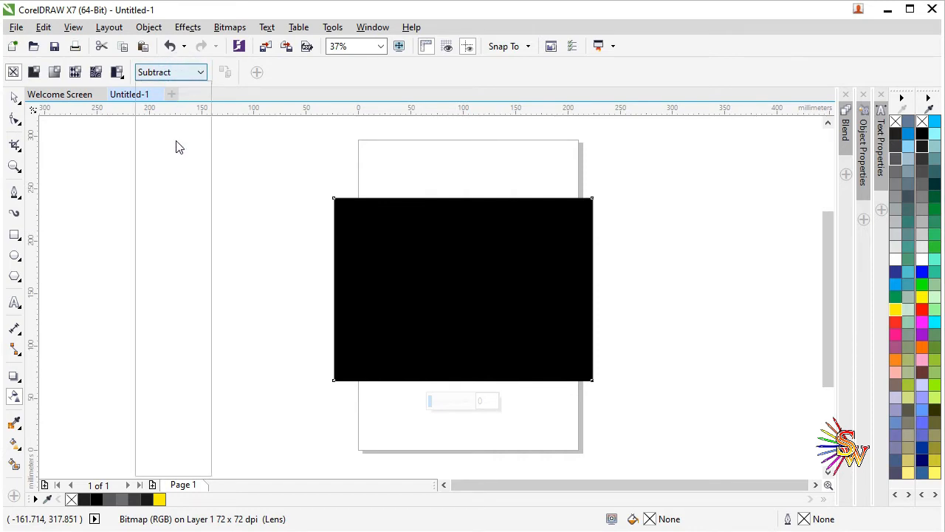
left_click(175, 161)
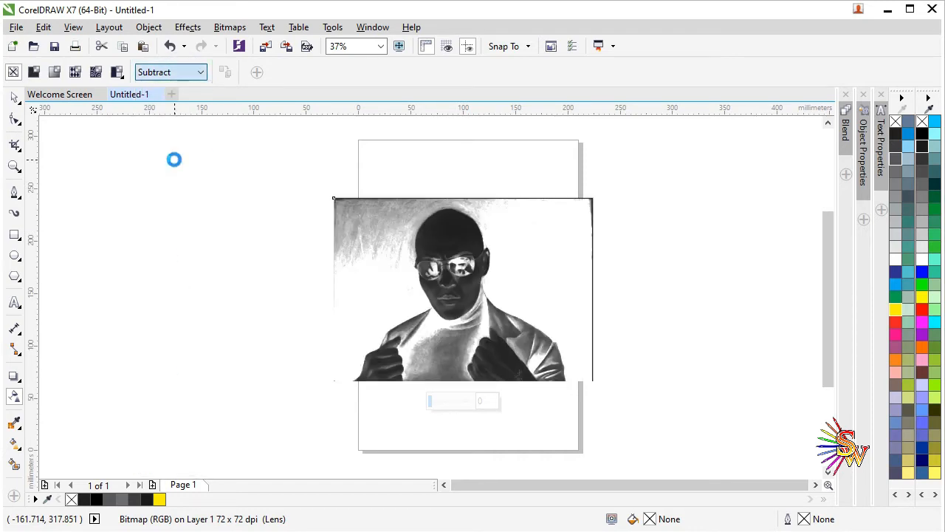
left_click(178, 72)
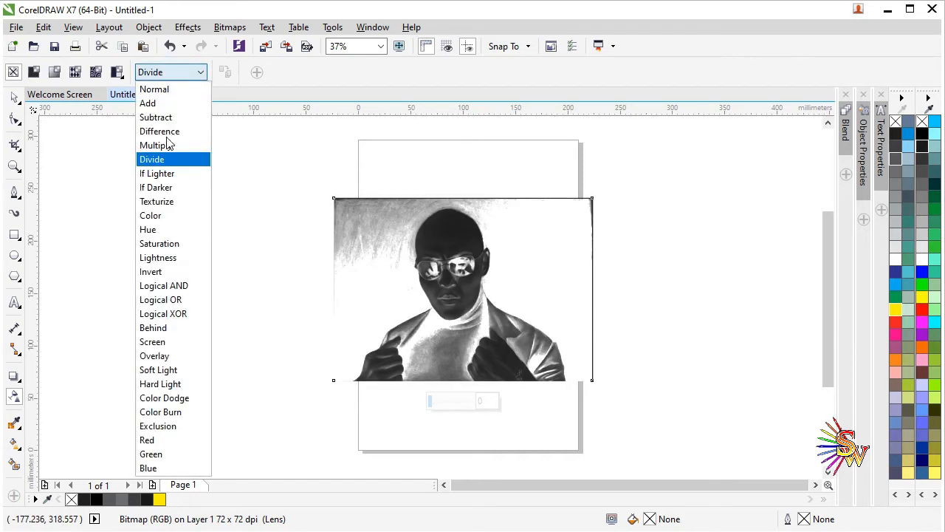
left_click(165, 141)
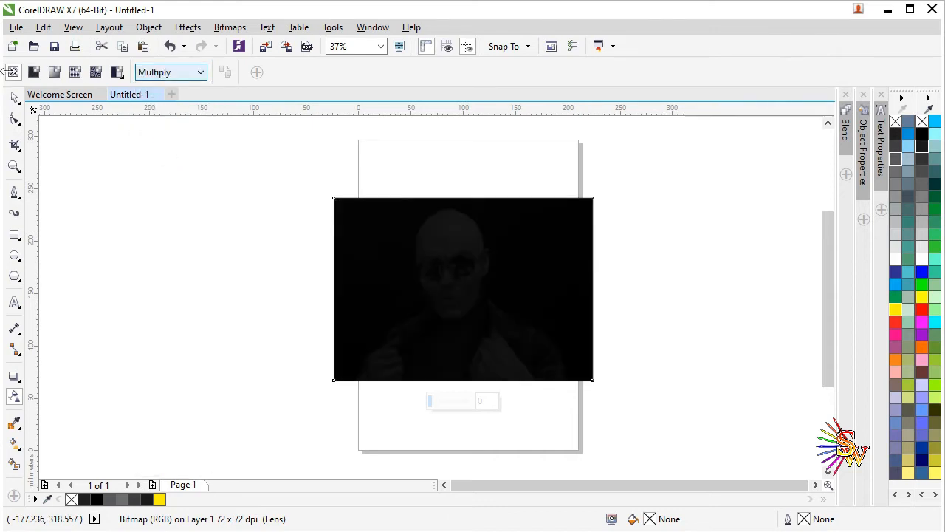
- Change the fill of the rectangle behind the photo to dark gray #333333
key("space")
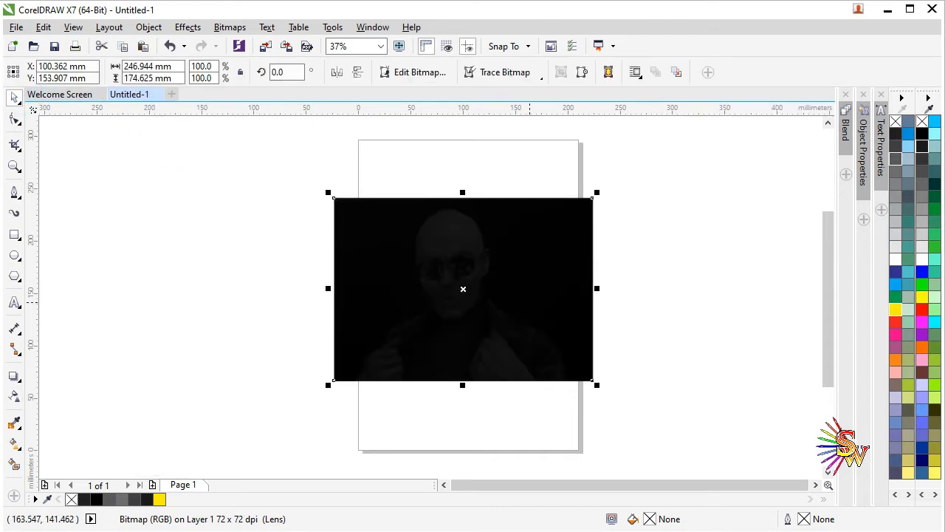
left_click(524, 274)
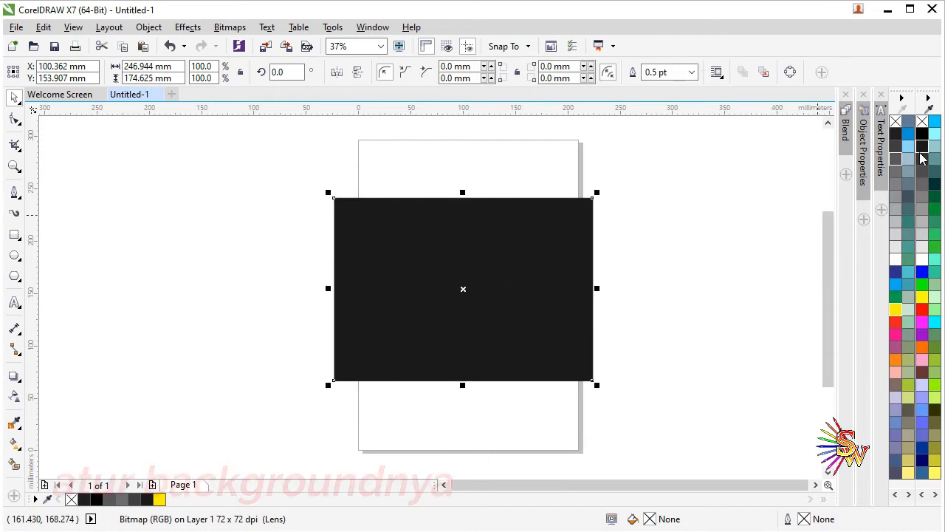
left_click(895, 161)
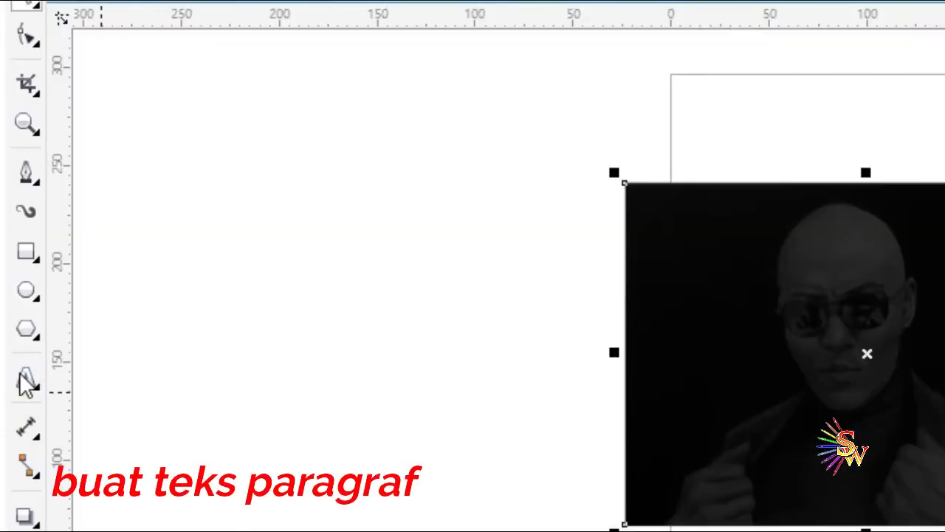
- Create a paragraph text frame about 272 × 193 mm that extends slightly beyond the photo on all sides
left_click(14, 304)
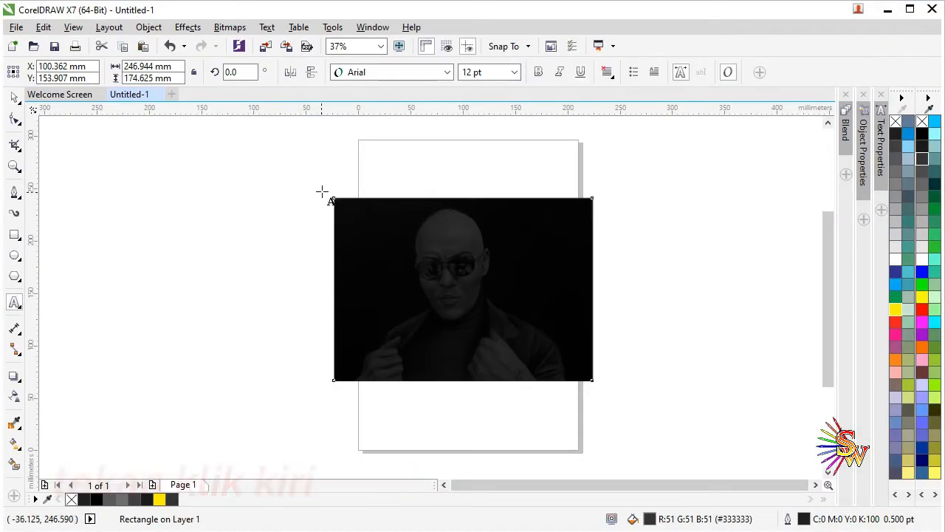
left_click(604, 172)
left_click_drag(323, 191, 477, 294)
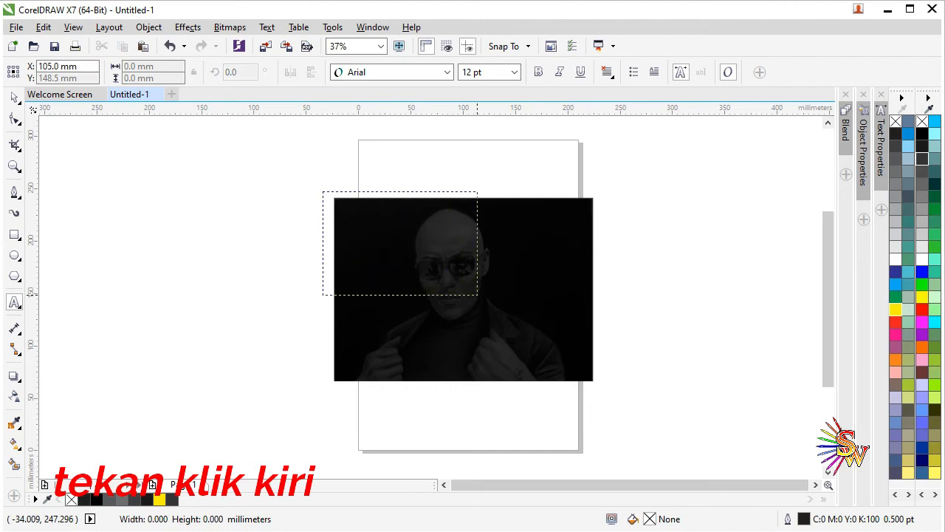
left_click_drag(612, 384, 607, 393)
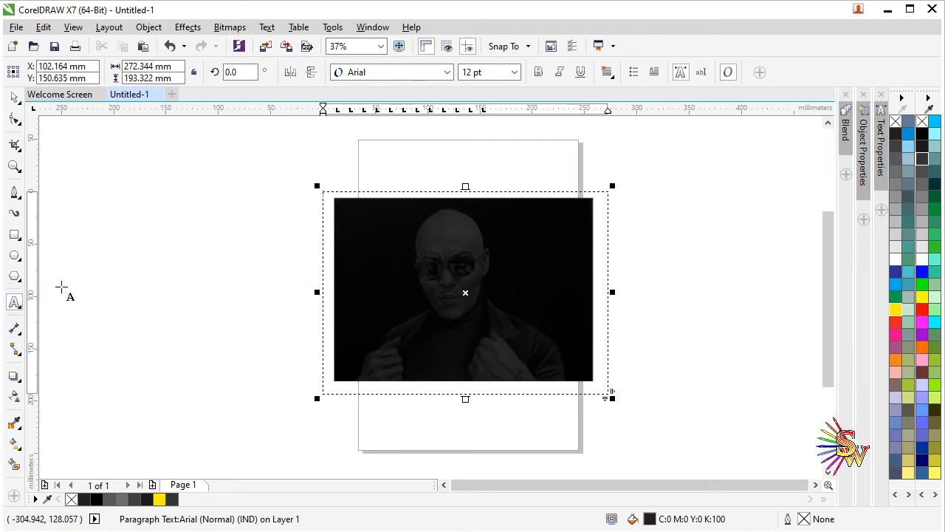
- Enter "smart people" at the start of the text frame and paste a copy of it directly after
left_click(330, 200)
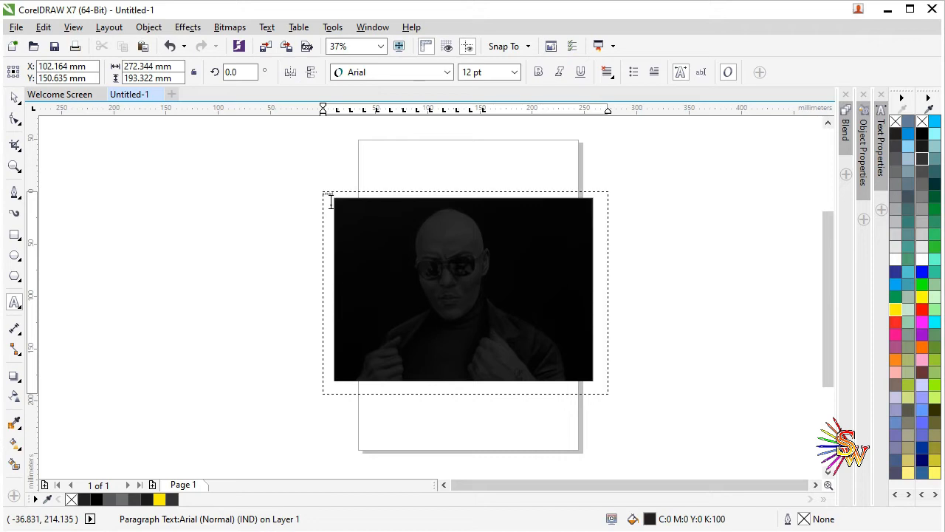
scroll(331, 196, "up", 2)
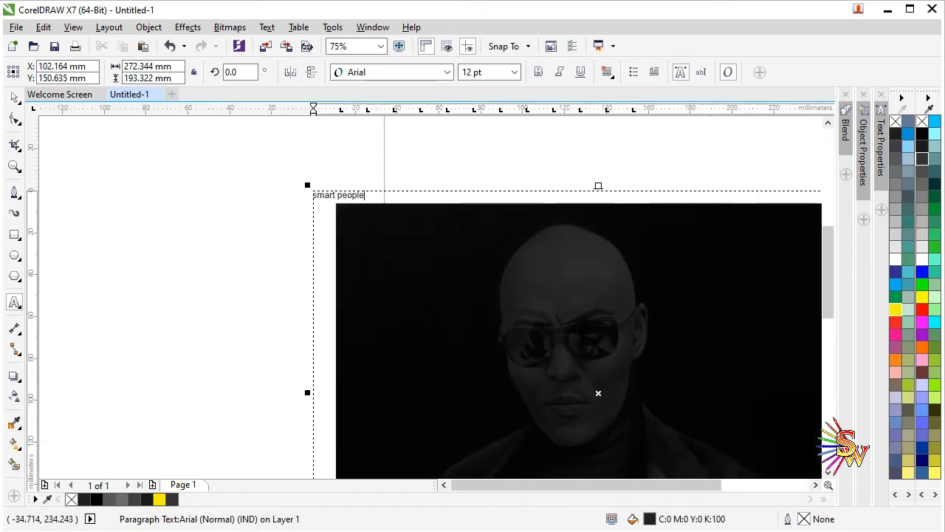
left_click_drag(365, 195, 276, 190)
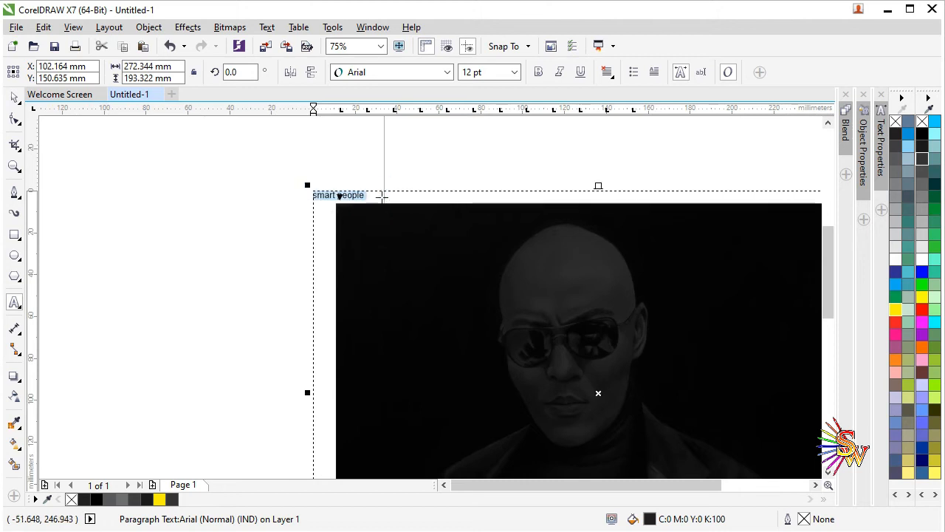
key("ctrl+c")
left_click(382, 195)
key("ctrl+v")
left_click_drag(418, 195, 366, 195)
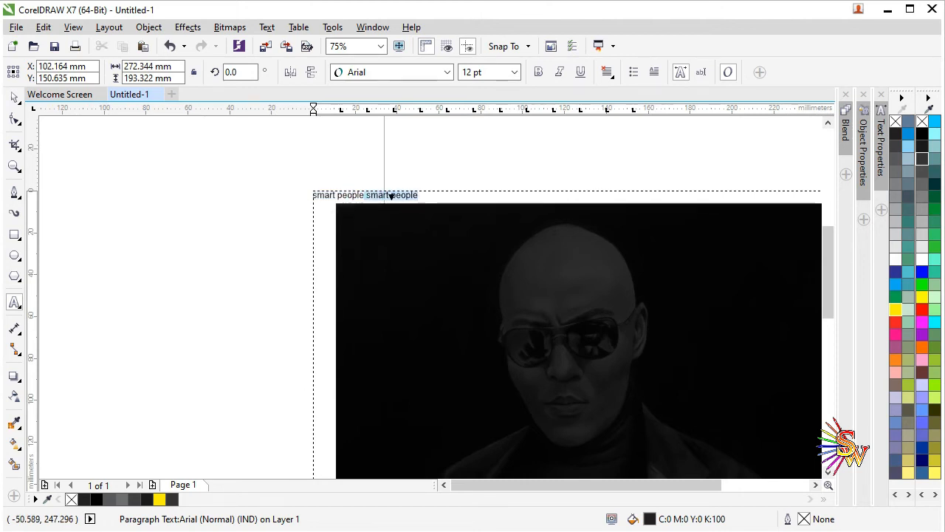
- Paste "smart people" repeatedly after the existing words to fill the first lines of the text frame
left_click(424, 195)
key("ctrl+v")
key("ctrl+v")
key("ctrl+v")
key("ctrl+v")
key("ctrl+v")
key("ctrl+v")
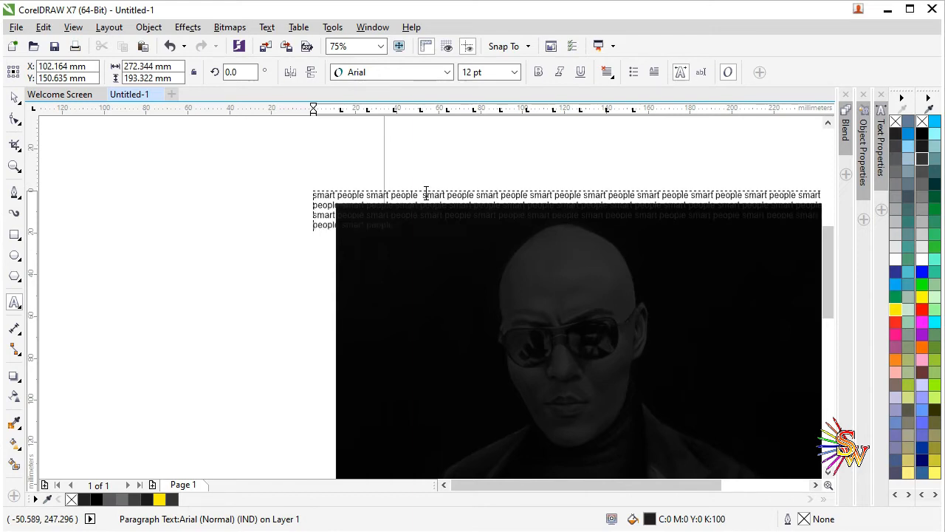
- Copy all the "smart people" lines and paste them repeatedly after the last word to fill the whole text frame
scroll(219, 169, "down", 1)
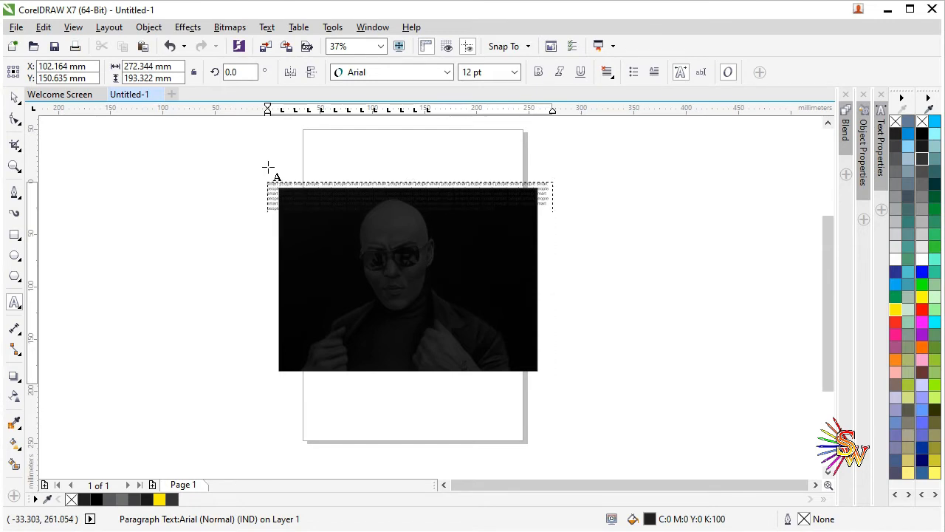
key("ctrl+a")
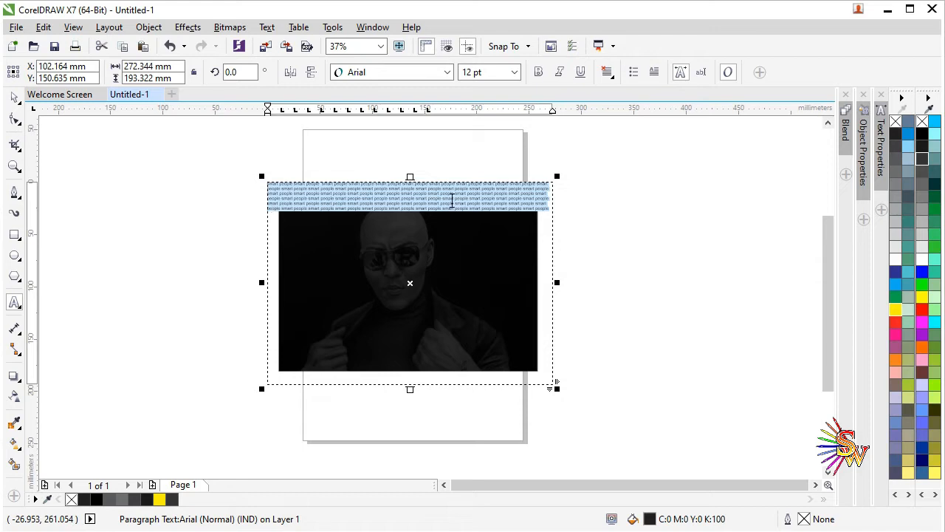
scroll(540, 212, "up", 1)
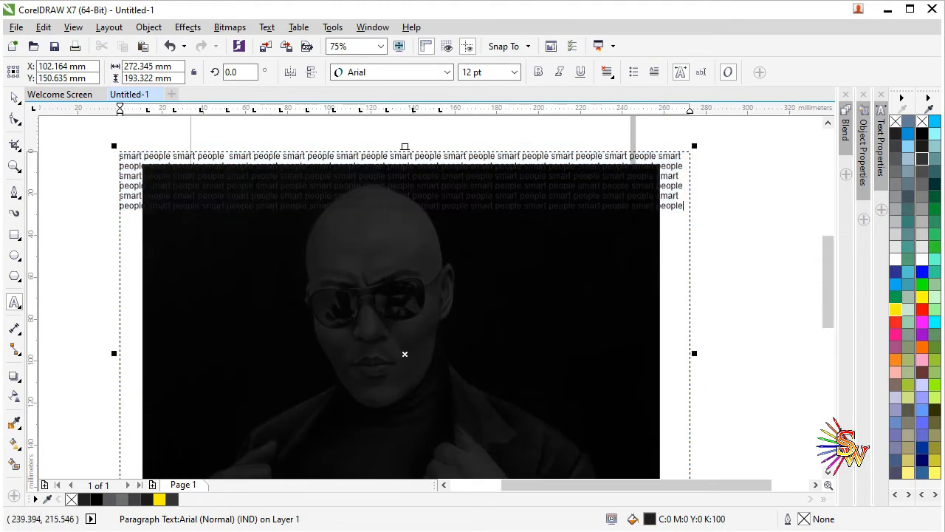
key("ctrl+b")
key("ctrl+a")
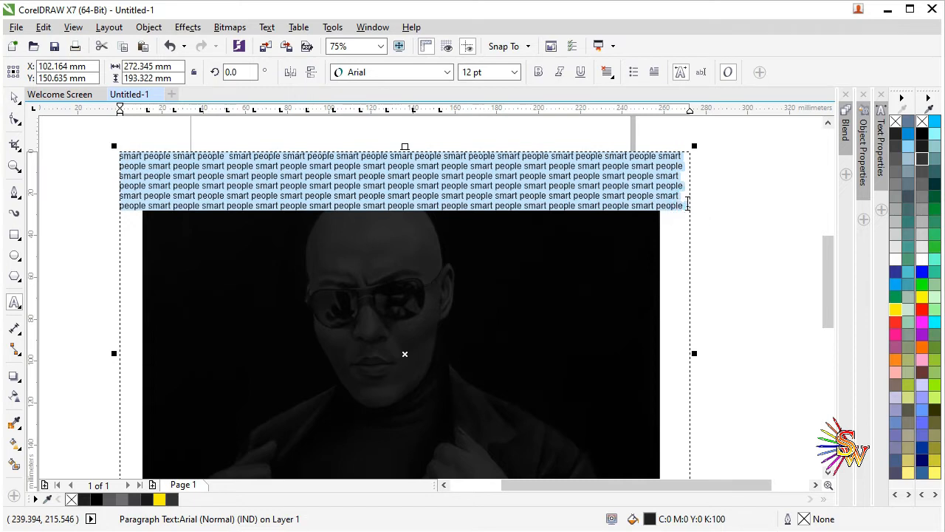
left_click(687, 205)
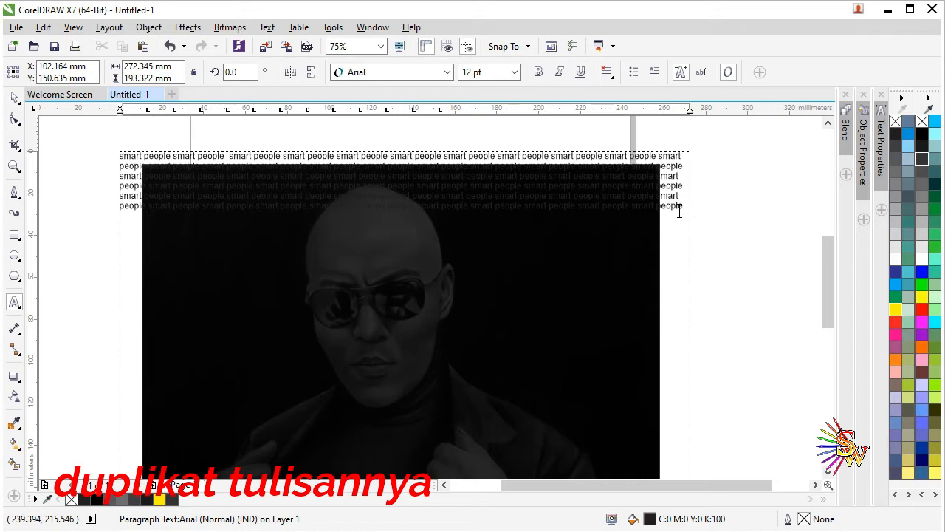
key("ctrl+v")
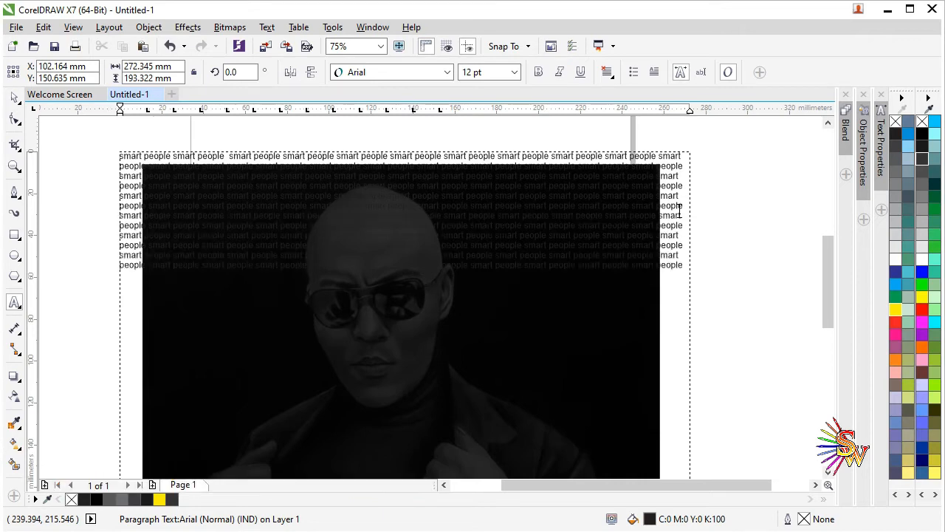
key("ctrl+v")
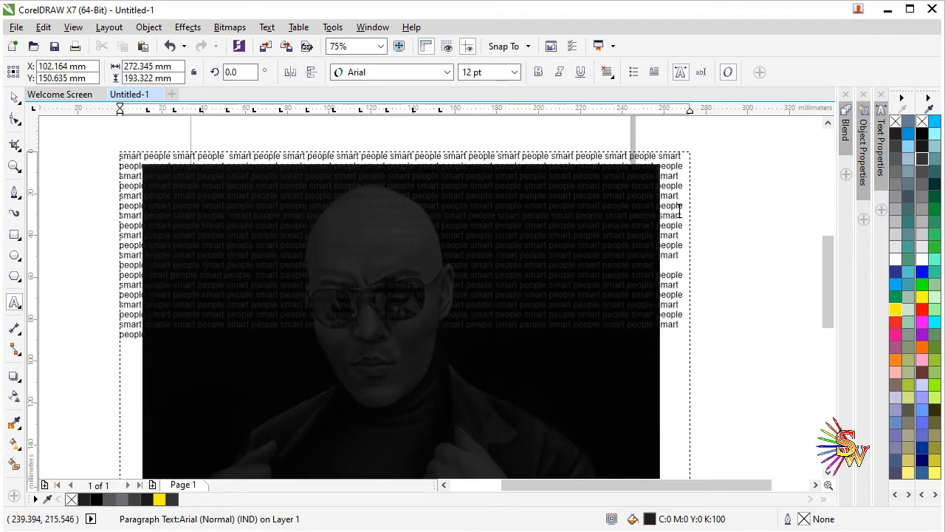
key("ctrl+v")
key("ctrl+v")
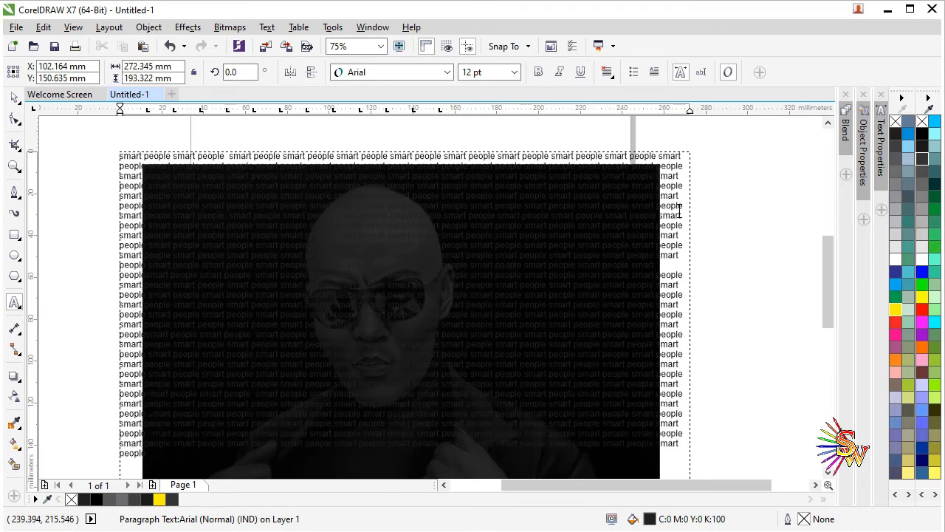
key("ctrl+space")
key("F3")
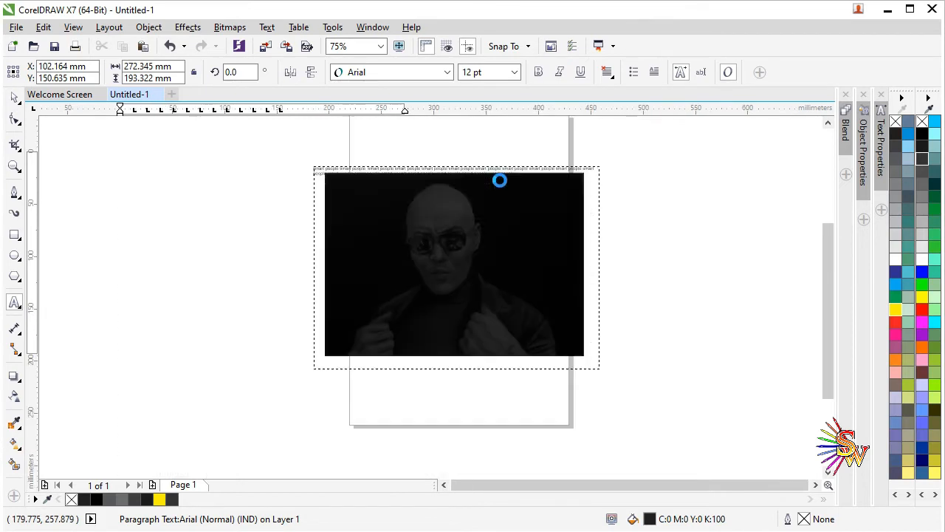
scroll(463, 349, "up", 2)
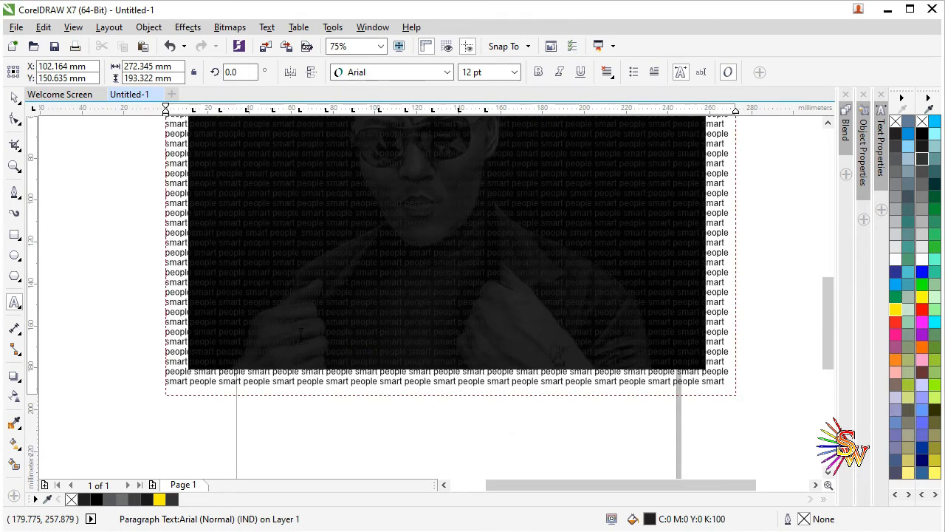
- Color all the text in the frame yellow #FFFF00 and set its paragraph alignment to Force Justify
key("ctrl+a")
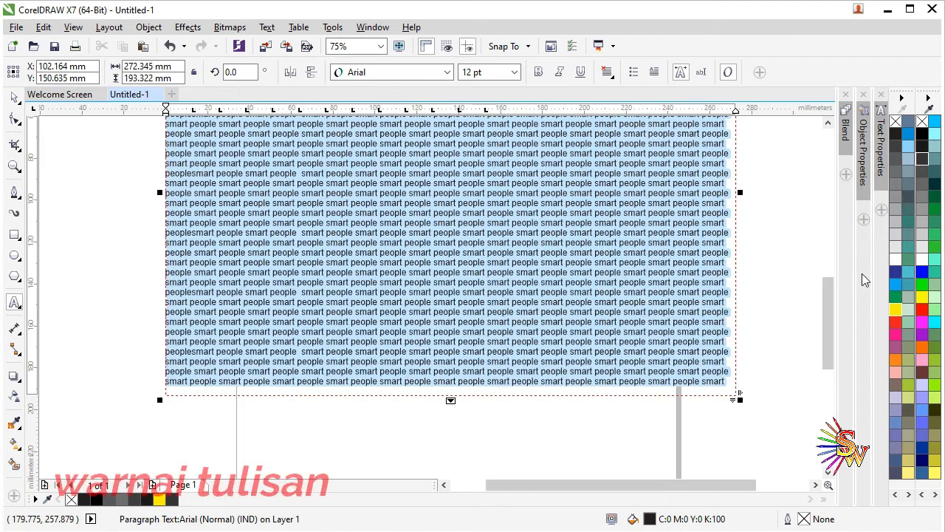
left_click(923, 297)
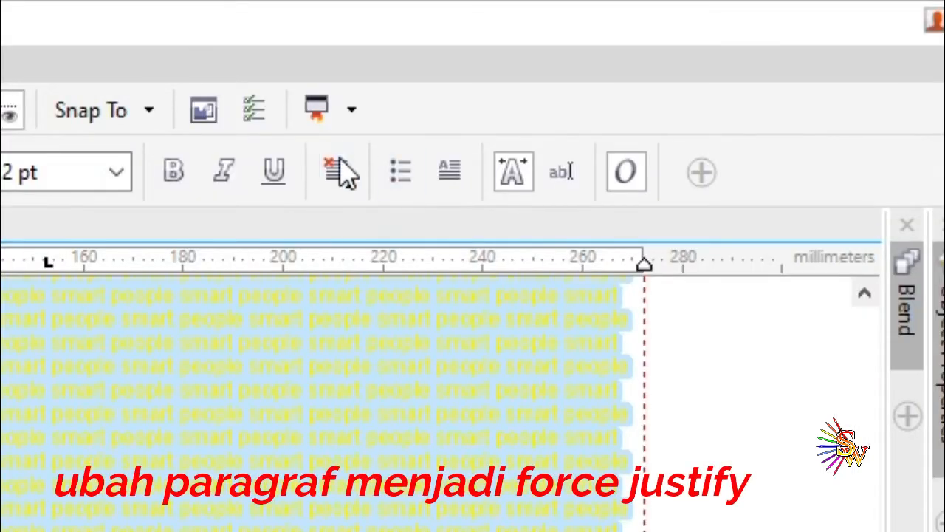
left_click(348, 185)
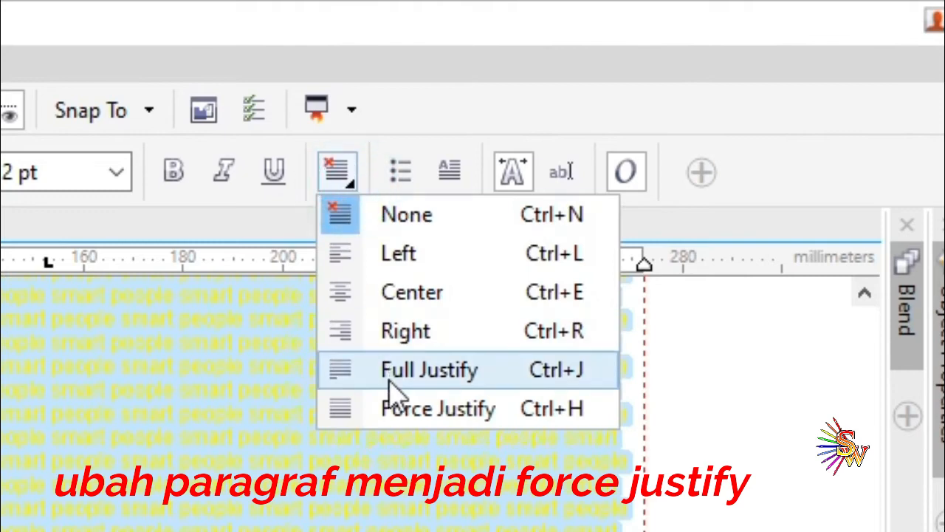
left_click(415, 409)
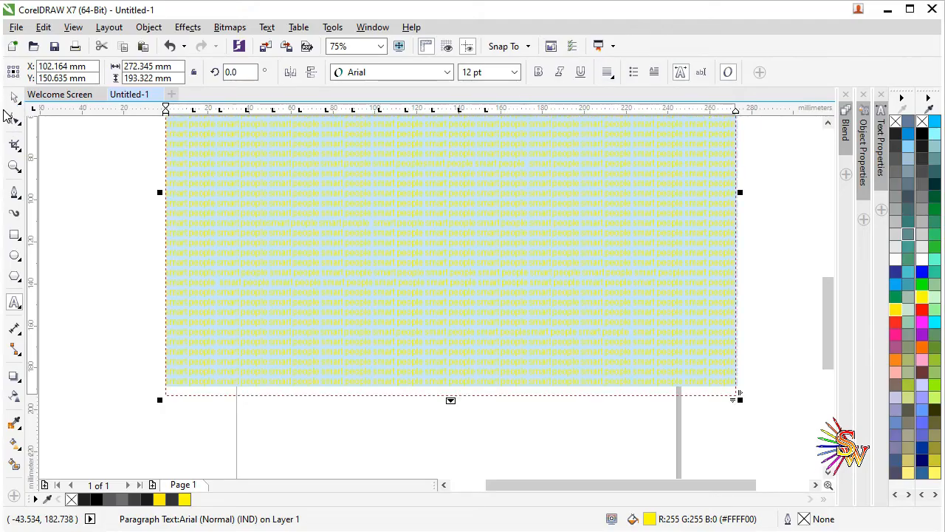
- Place the yellow text frame between the photo and the dark rectangle so the Multiply photo shades the lettering
left_click(14, 98)
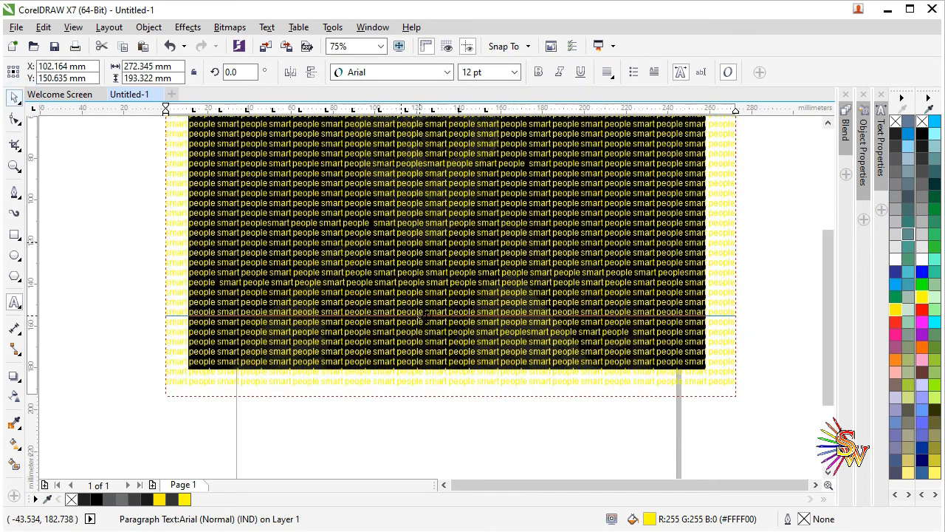
scroll(423, 317, "down", 2)
scroll(451, 190, "up", 2)
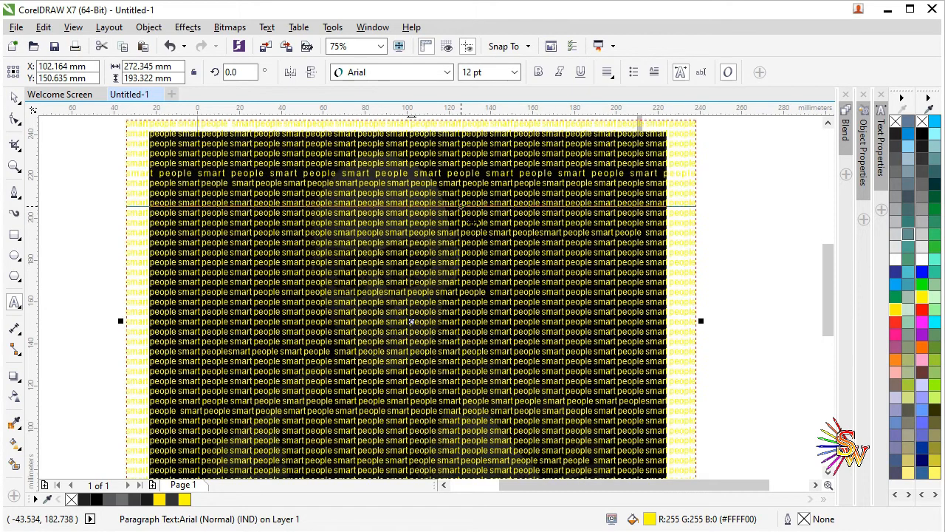
left_click_drag(675, 206, 675, 213)
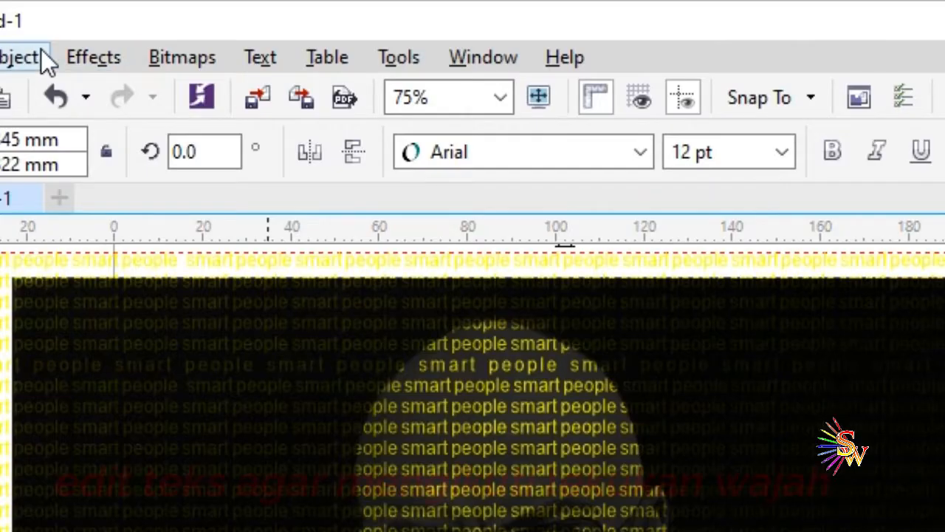
- Convert the text frame to a 500 dpi RGB Color (24-bit) bitmap with anti-aliasing and a transparent background
left_click(200, 61)
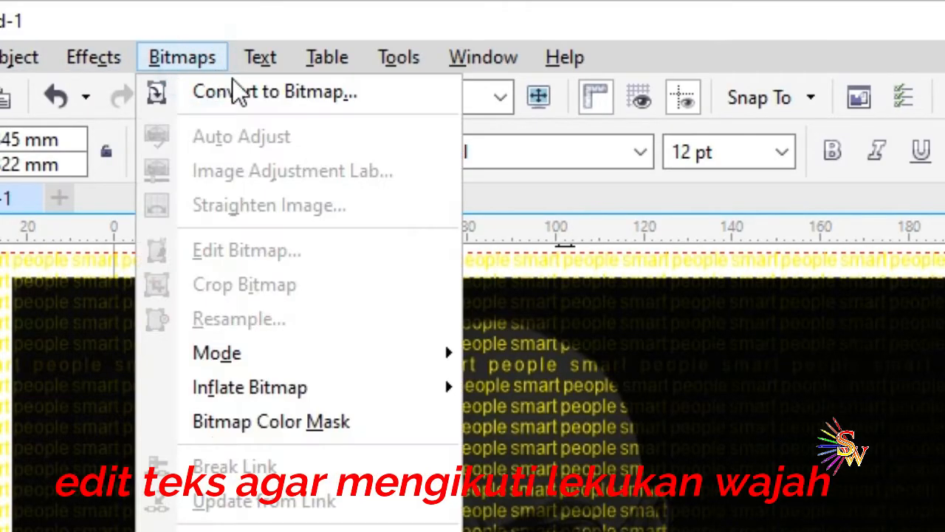
left_click(234, 79)
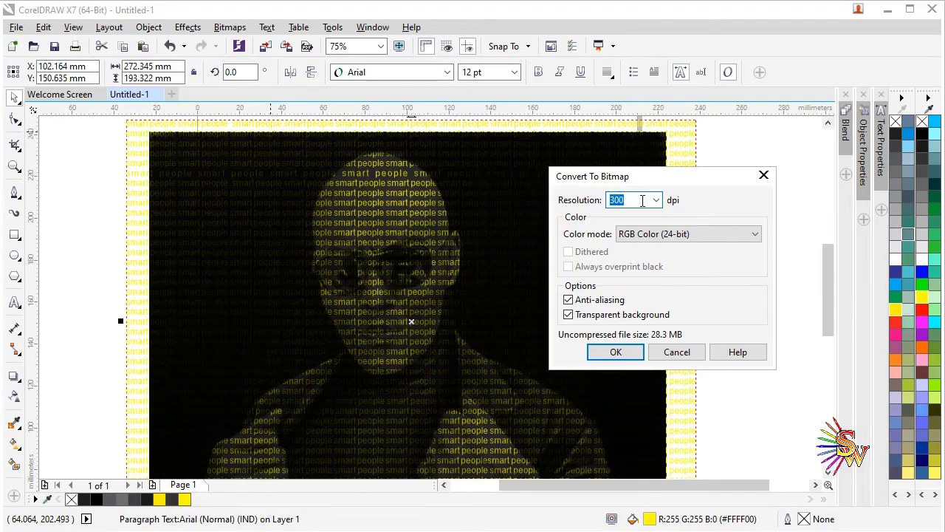
type("500")
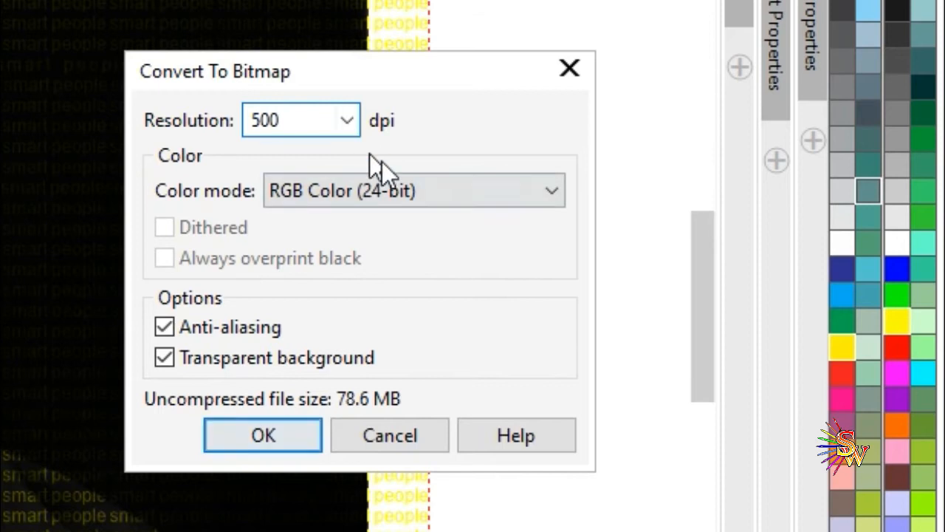
left_click(403, 193)
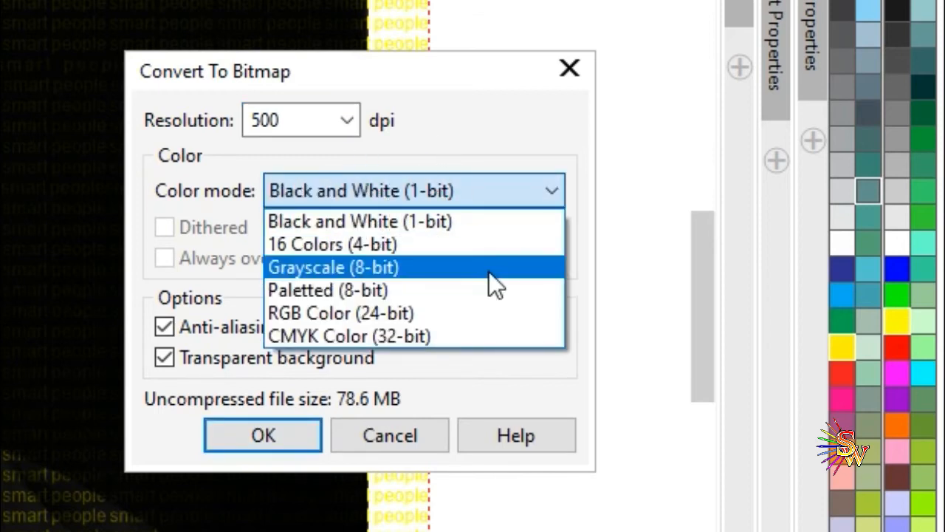
left_click(367, 307)
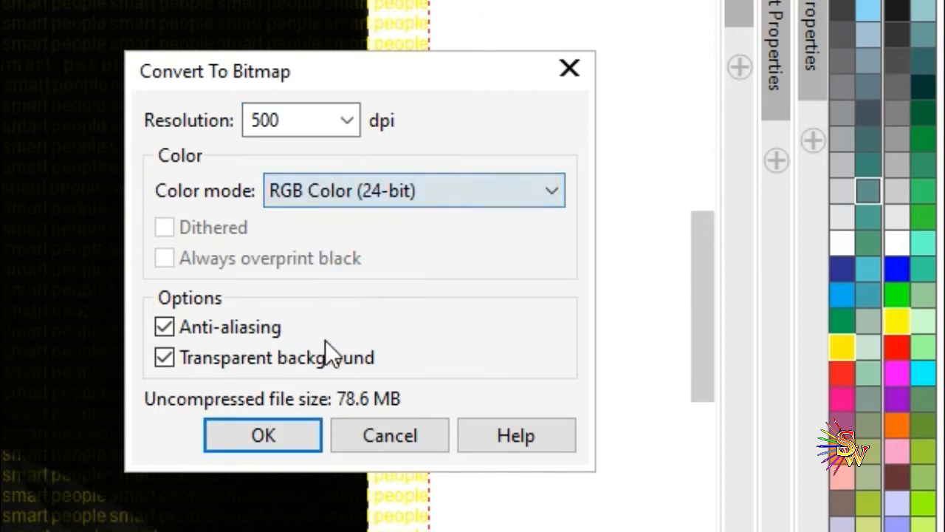
left_click(288, 431)
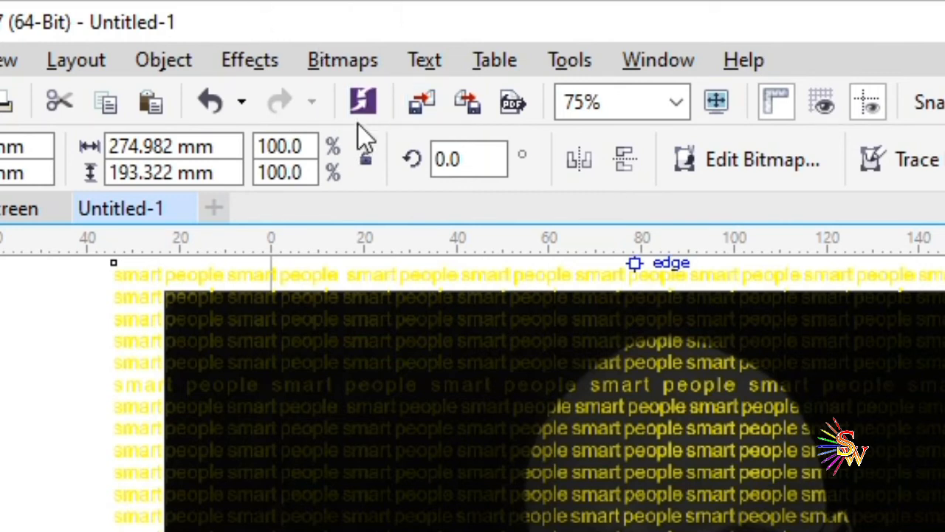
- Apply the Displace distortion to the text bitmap with a horizontal scale of 15
left_click(334, 67)
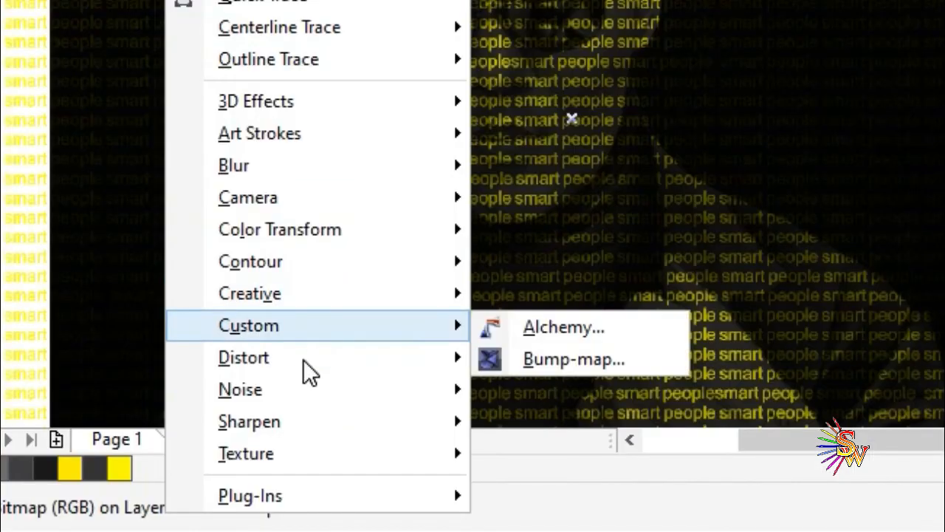
mouse_move(284, 436)
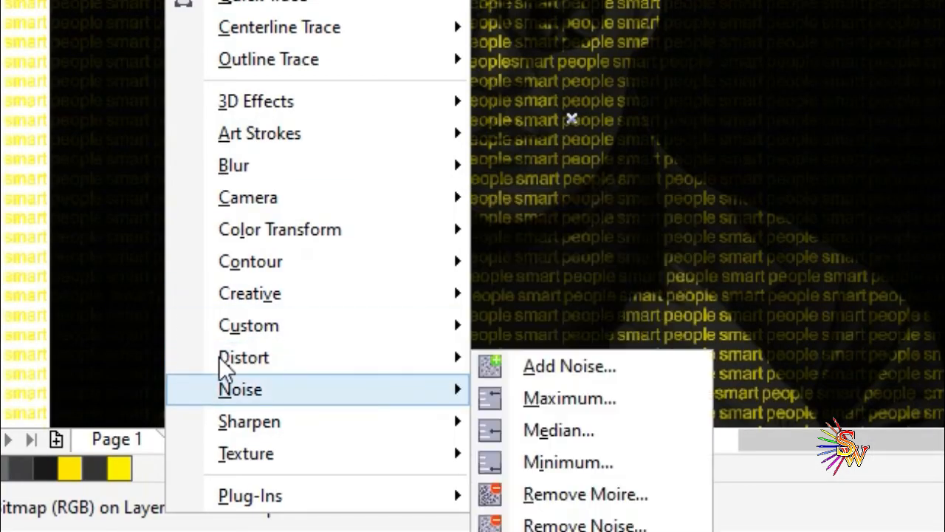
mouse_move(339, 358)
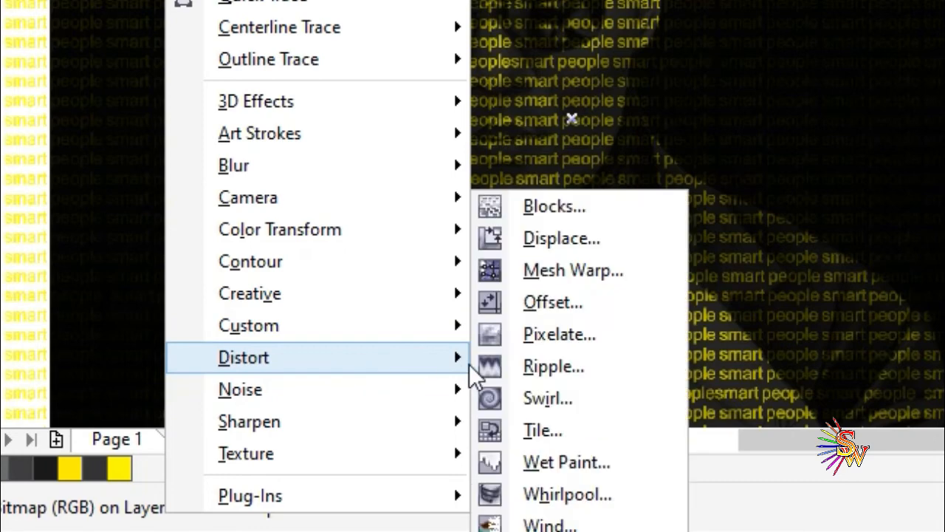
left_click(549, 238)
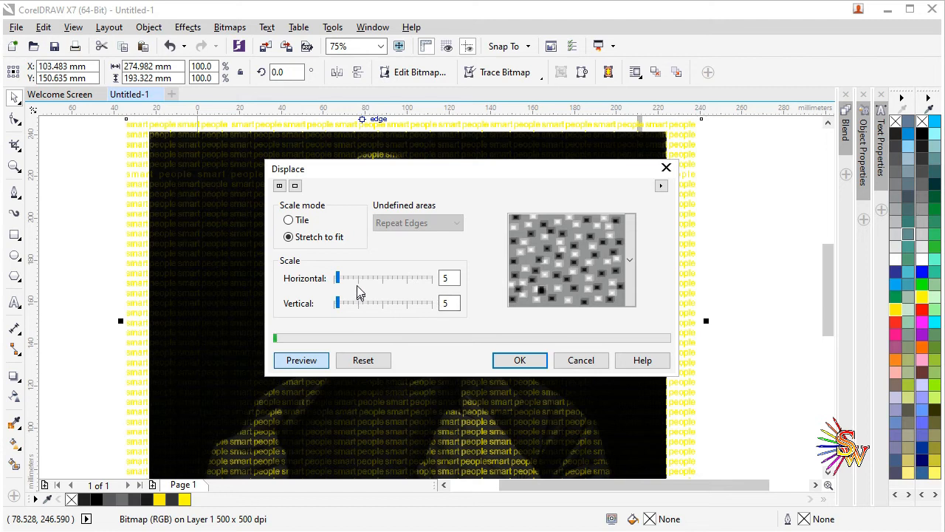
left_click(350, 279)
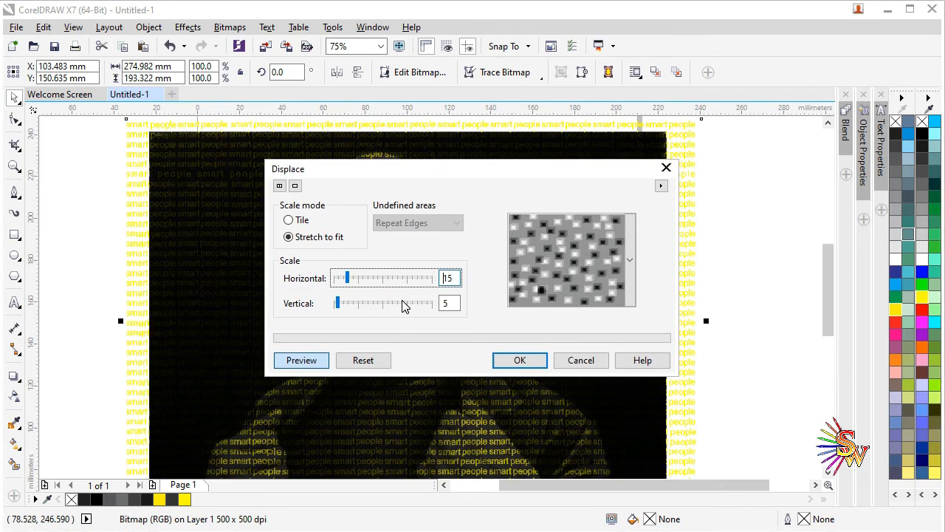
left_click(522, 360)
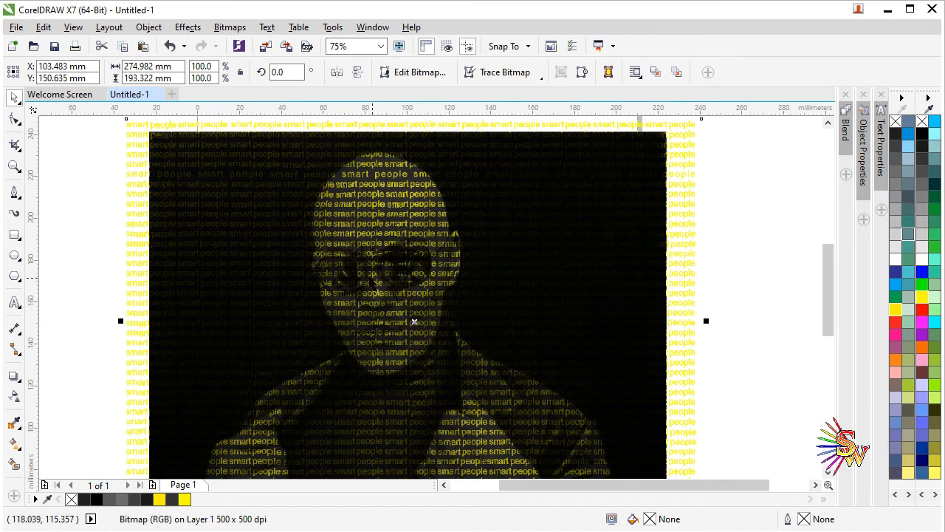
- Examine the displaced lettering up close over the sunglasses and across the rest of the portrait
scroll(414, 295, "up", 2)
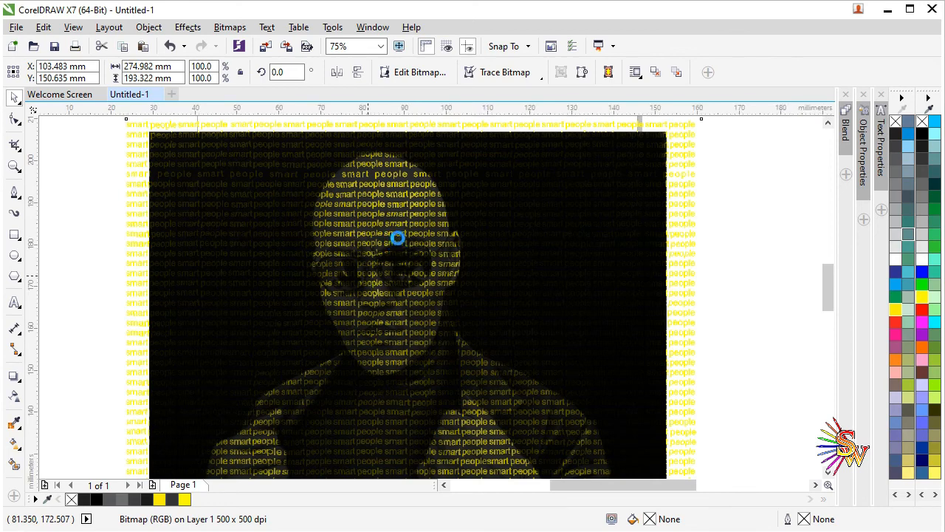
scroll(401, 236, "up", 3)
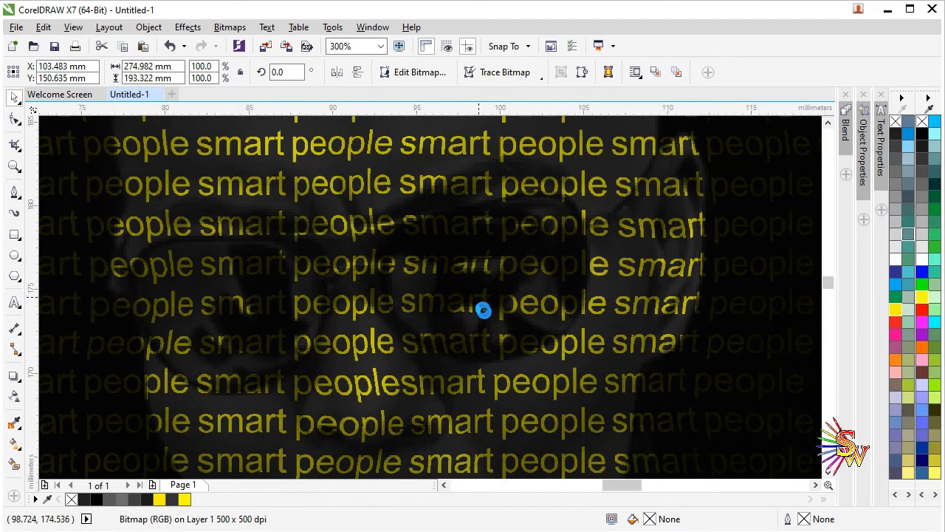
scroll(483, 310, "up", 2)
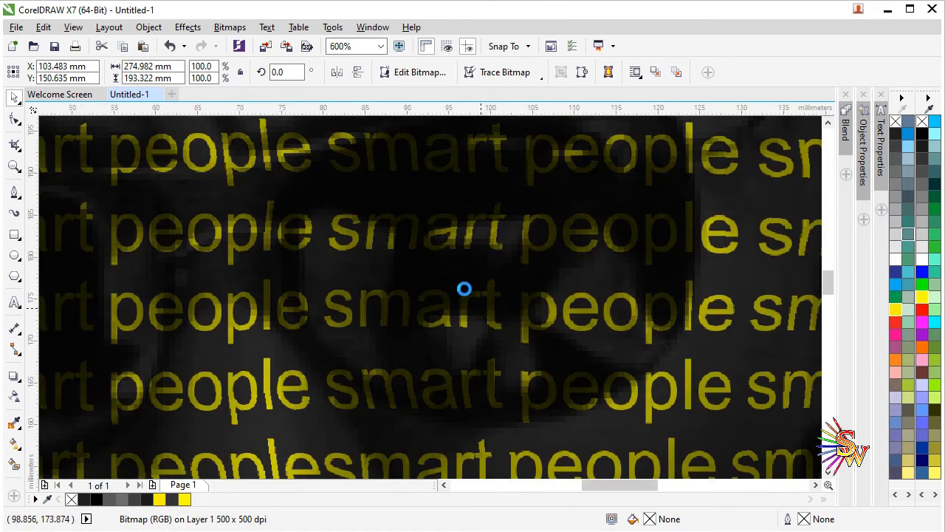
scroll(447, 277, "down", 4)
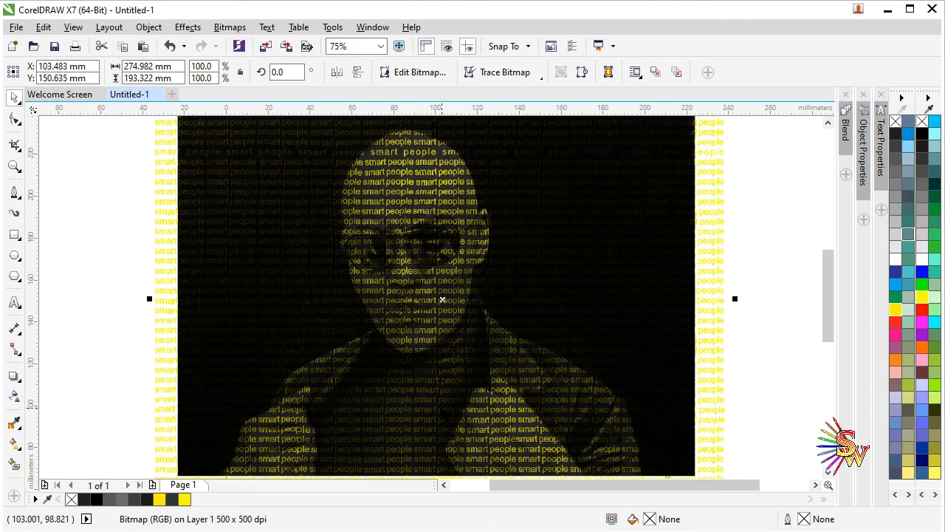
scroll(439, 403, "down", 2)
scroll(439, 398, "up", 2)
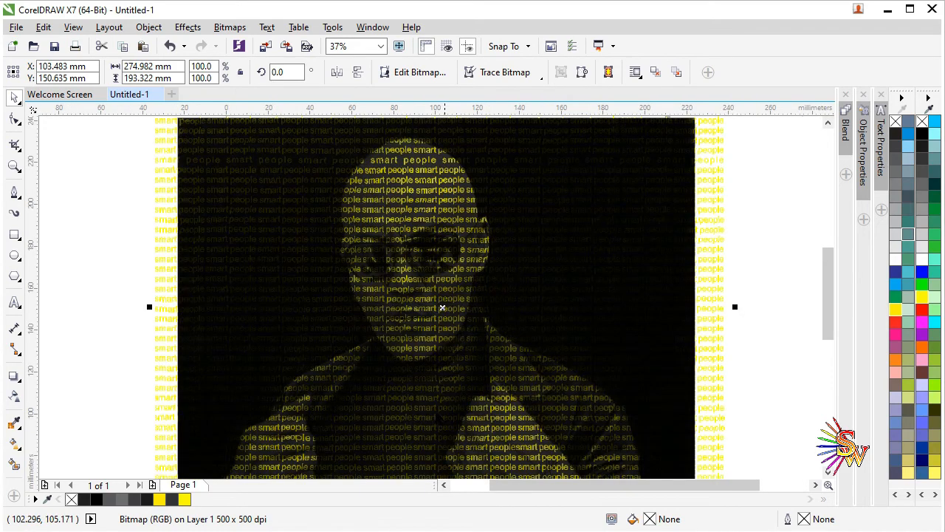
scroll(416, 288, "up", 1)
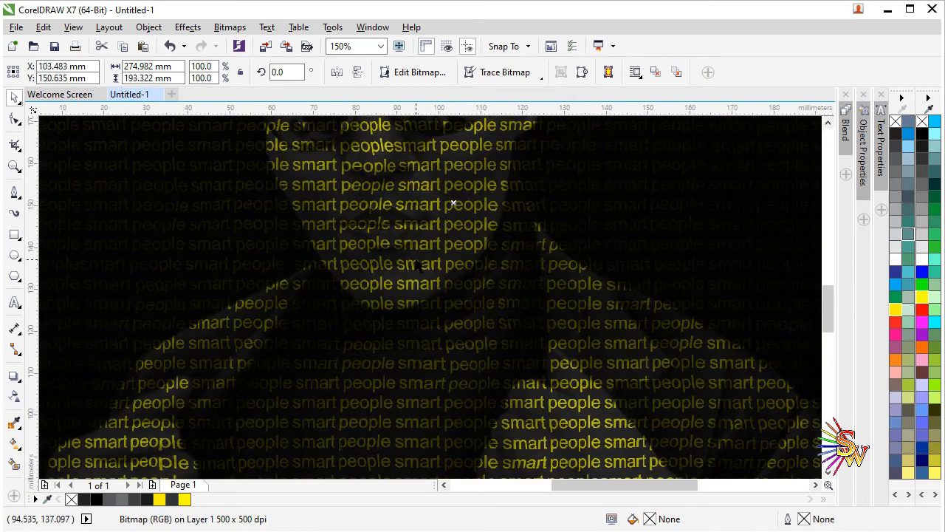
- Inspect the displaced lettering over the mouth, nose and forehead at close range, and check the whole portrait
scroll(416, 249, "down", 1)
scroll(418, 212, "up", 1)
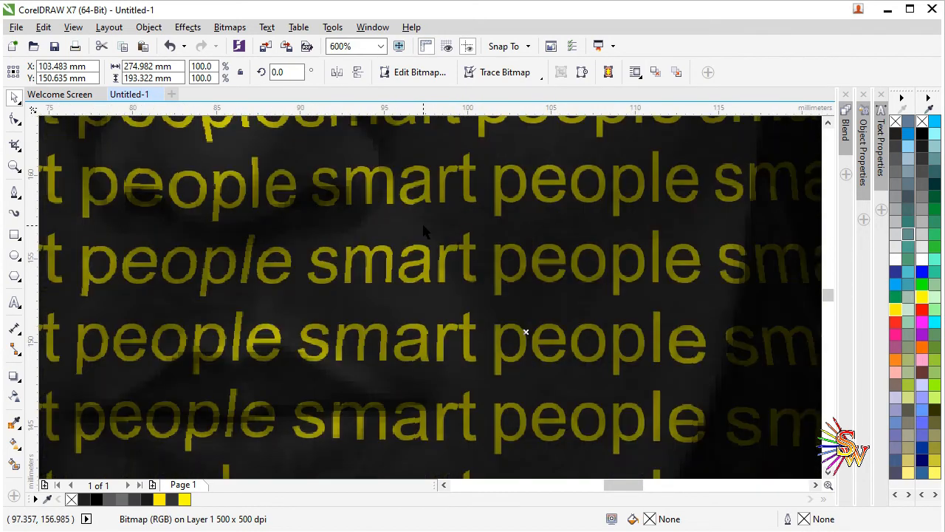
scroll(423, 226, "down", 1)
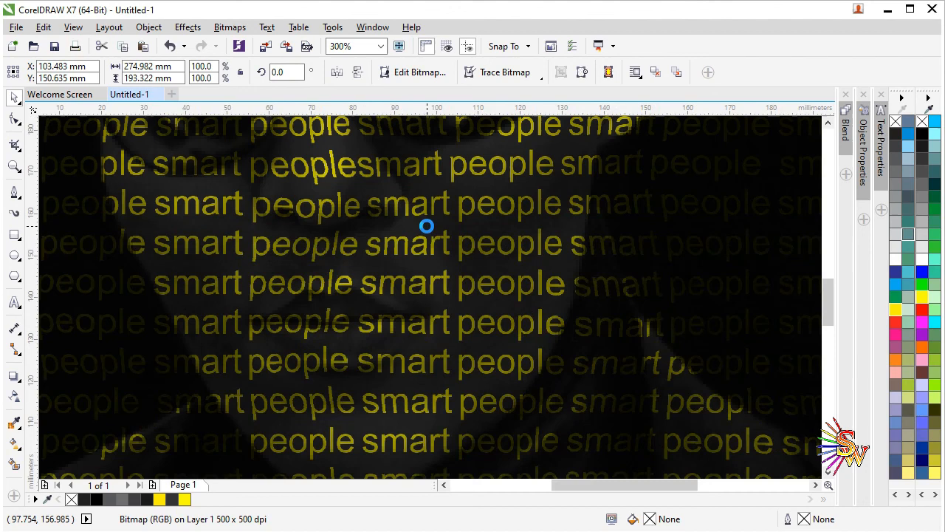
scroll(427, 226, "down", 1)
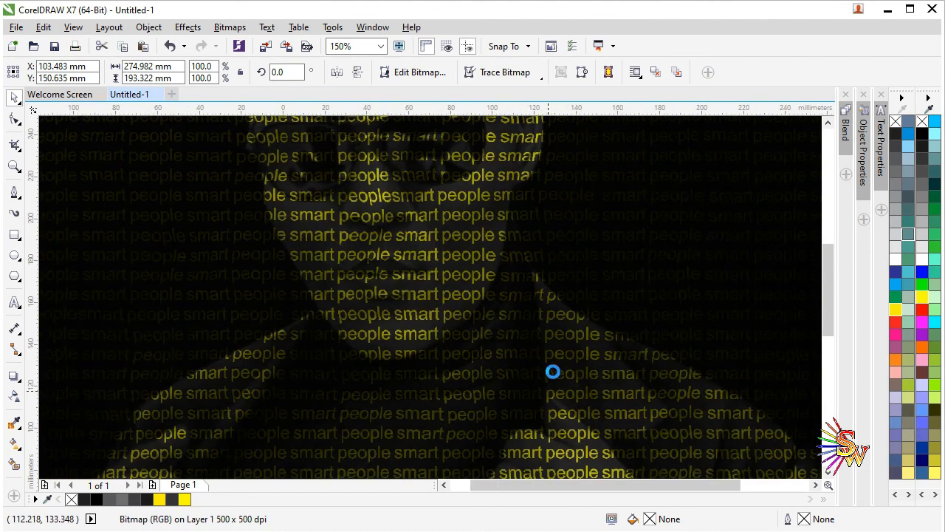
scroll(530, 324, "down", 1)
scroll(470, 181, "up", 1)
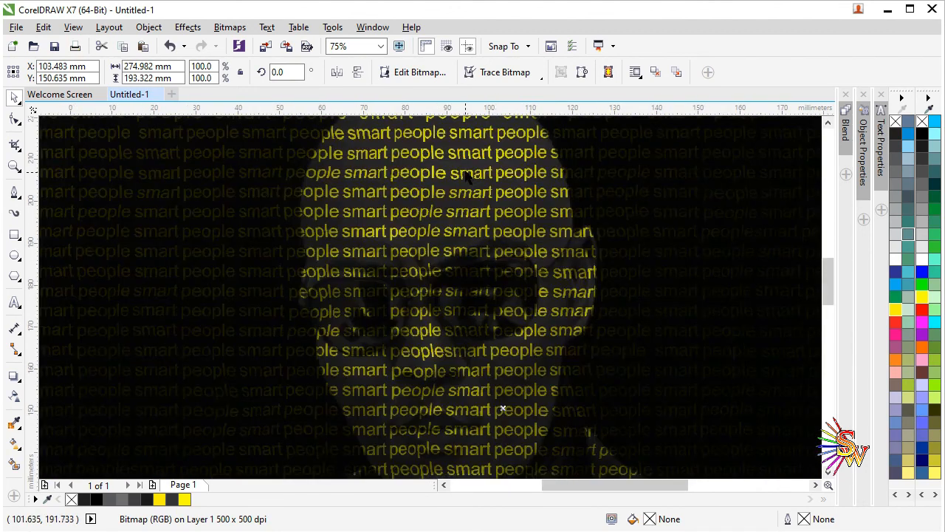
scroll(466, 177, "up", 2)
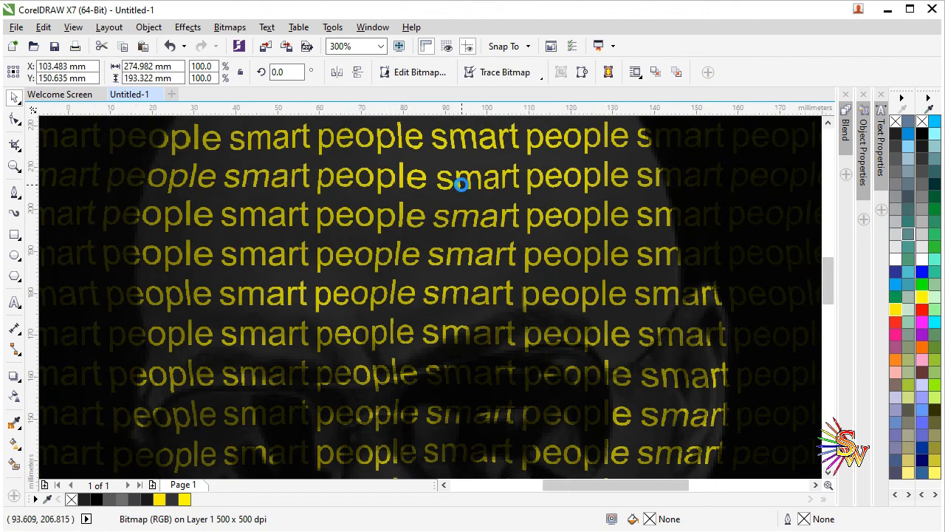
scroll(461, 184, "down", 1)
scroll(460, 181, "down", 1)
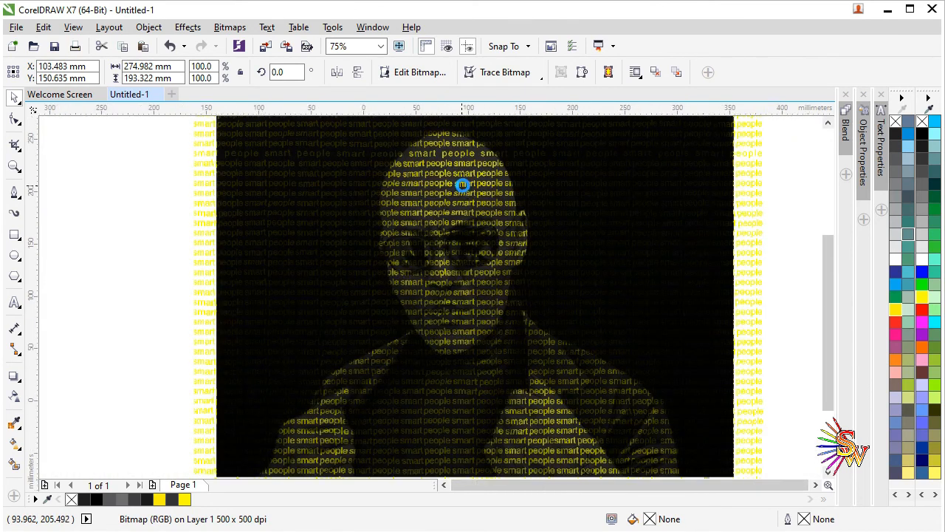
scroll(465, 186, "down", 1)
scroll(468, 133, "up", 1)
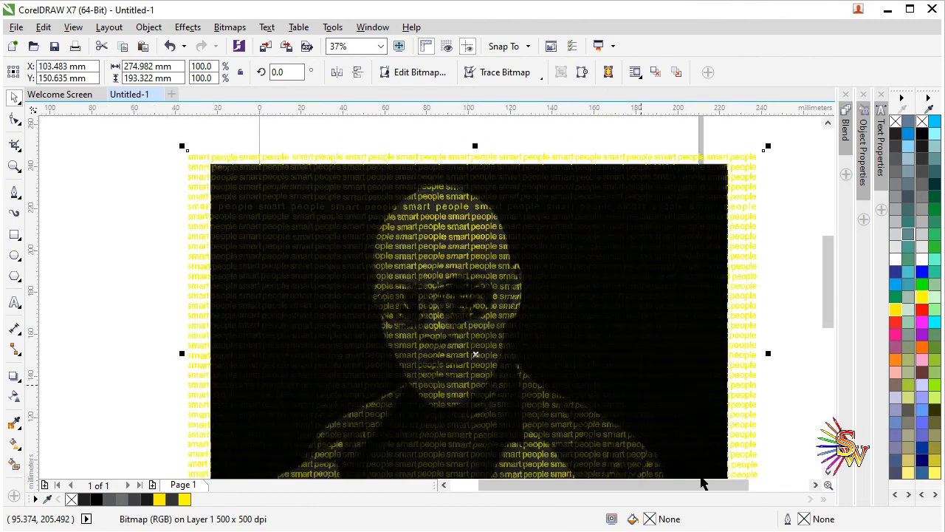